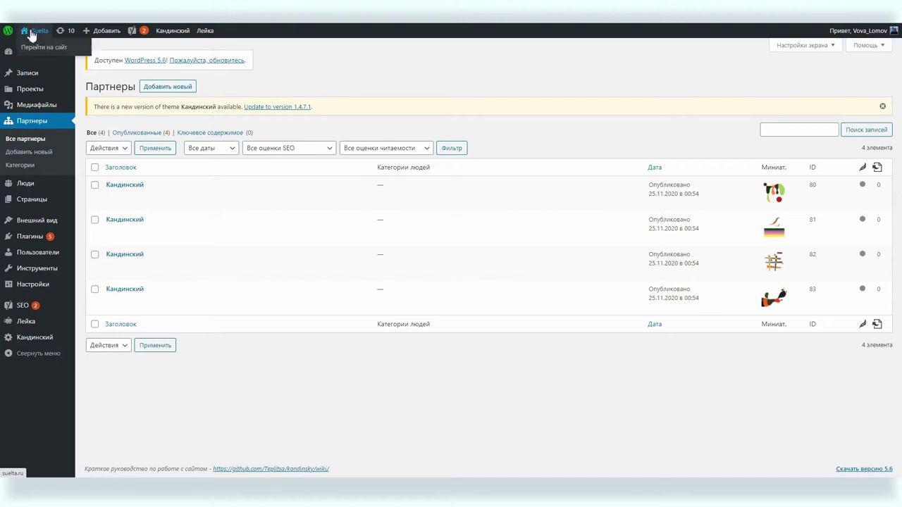
Step: Look through the site's front page down to the Наши партнеры section, and open the Проекты page from the site menu
scroll(395, 259, "down", 20)
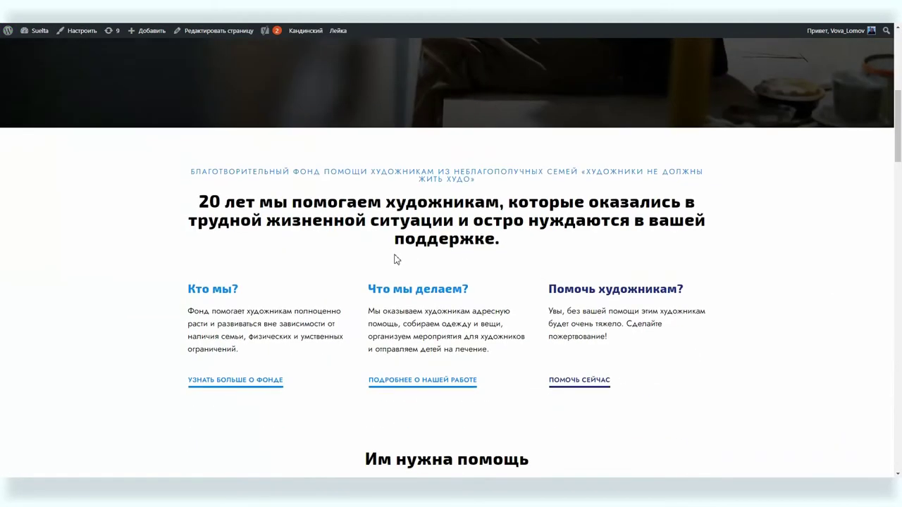
scroll(384, 263, "down", 12)
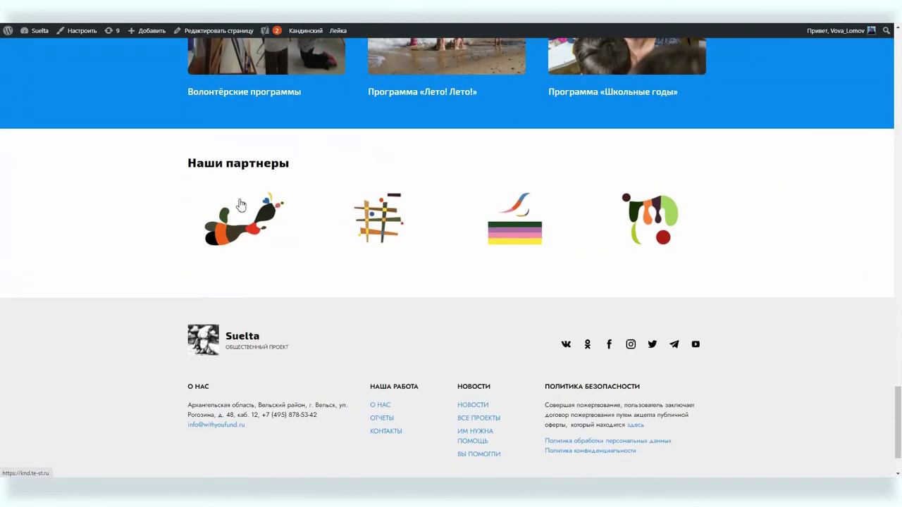
middle_click(825, 409)
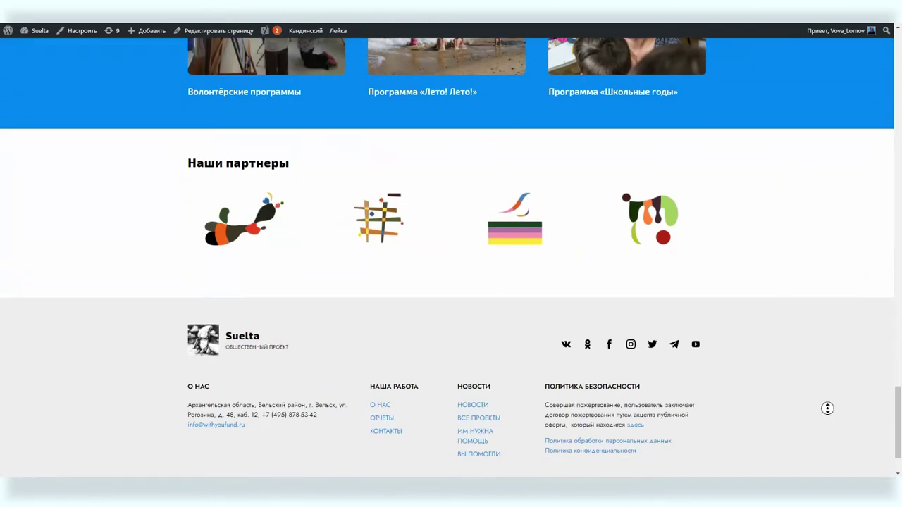
left_click(869, 67)
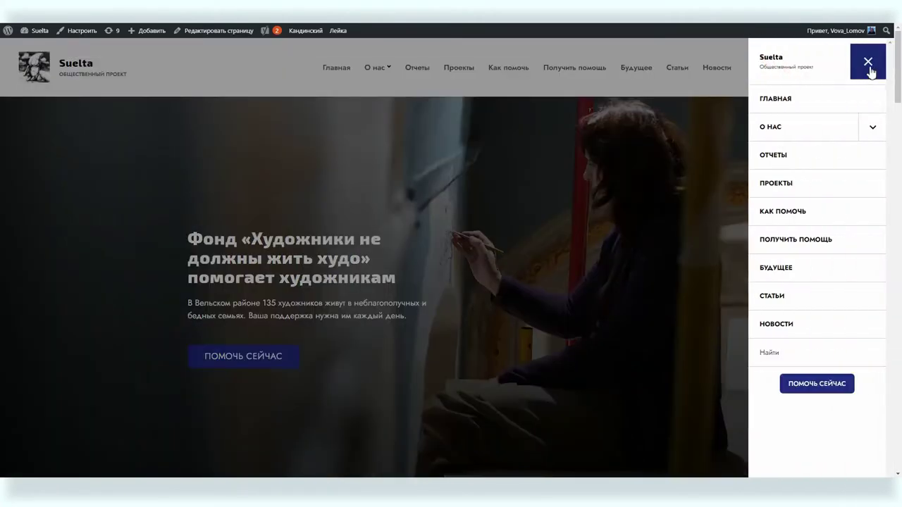
left_click(791, 186)
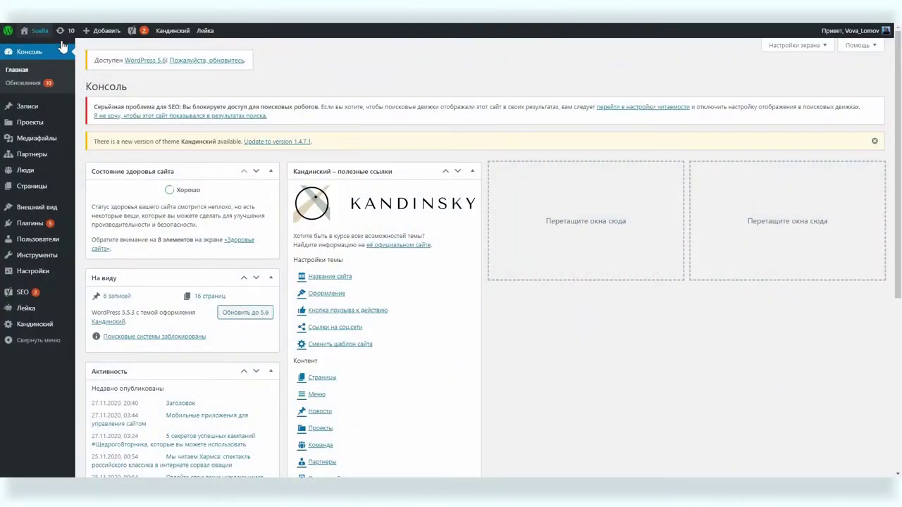
Step: Search the plugin catalogue for "custom post", then install and activate the Custom Post Type UI plugin
left_click(53, 228)
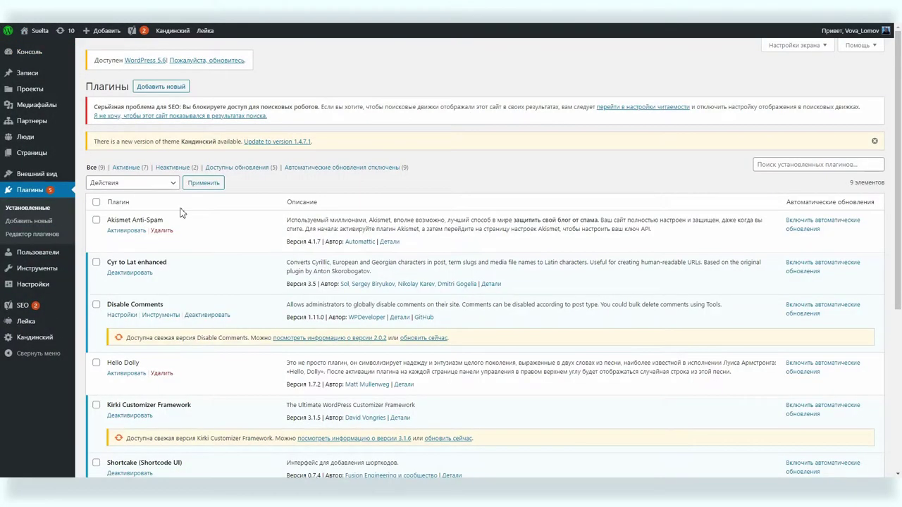
left_click(173, 89)
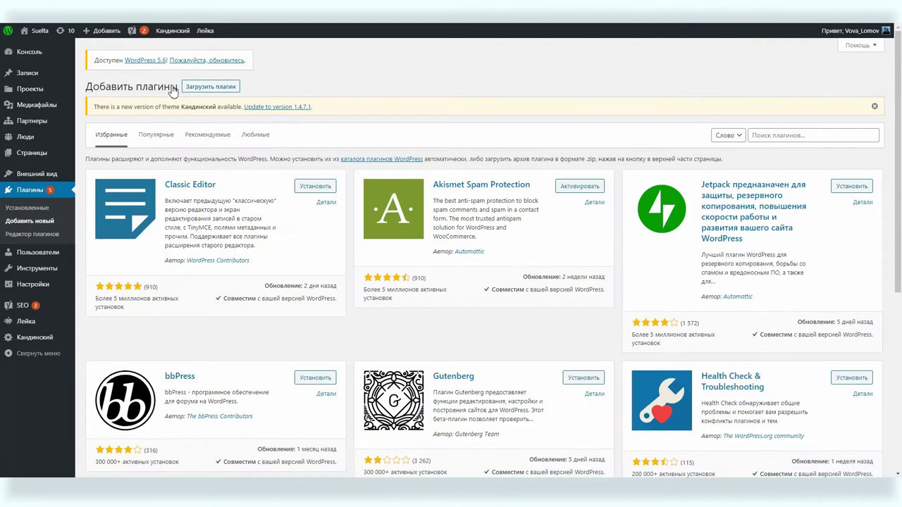
left_click(761, 136)
type("custom post")
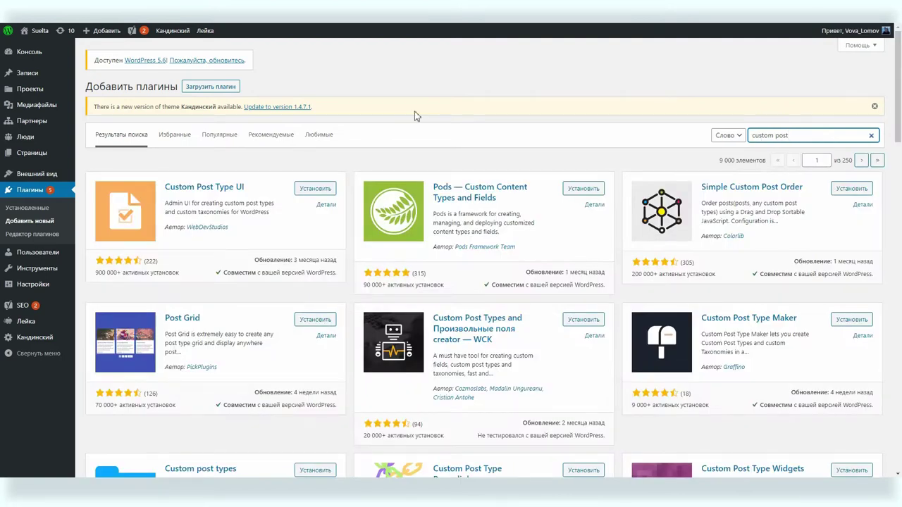
left_click(315, 189)
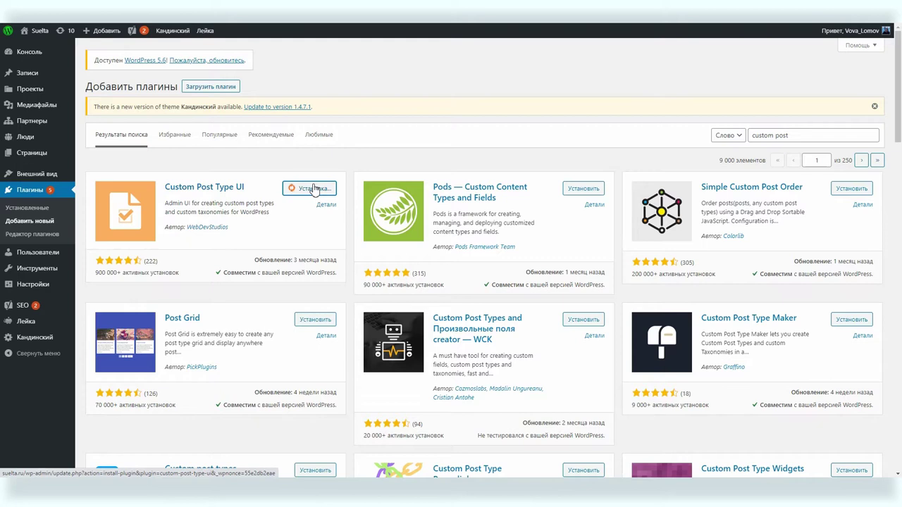
left_click(314, 189)
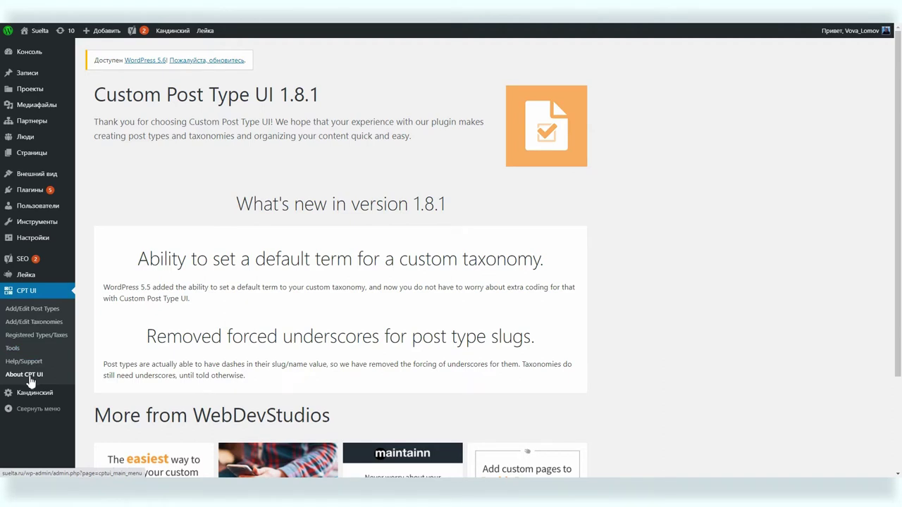
Step: Start a new CPT UI post type with slug works, plural label Работы and singular label Работа
left_click(42, 310)
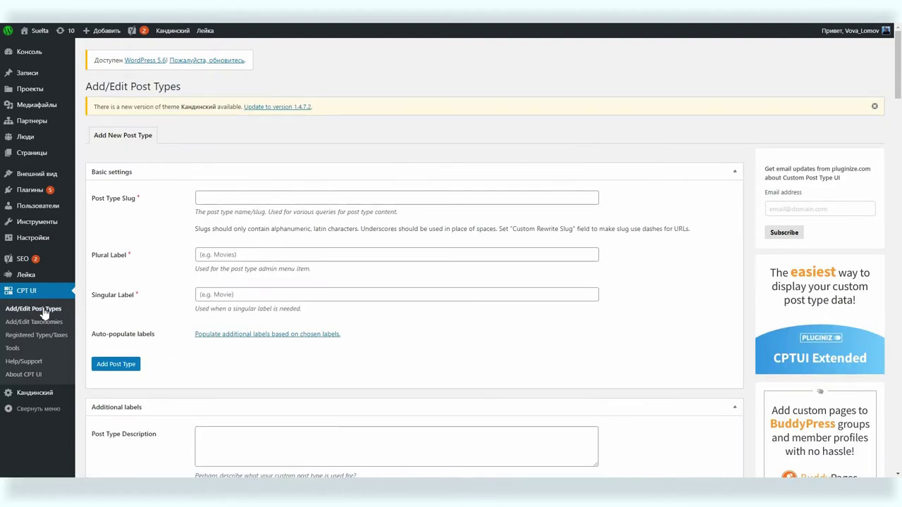
left_click(252, 196)
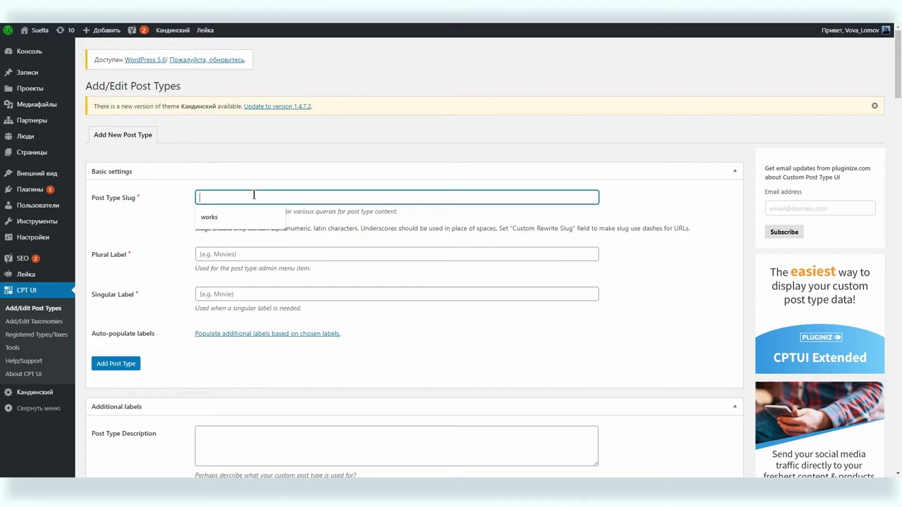
left_click(220, 217)
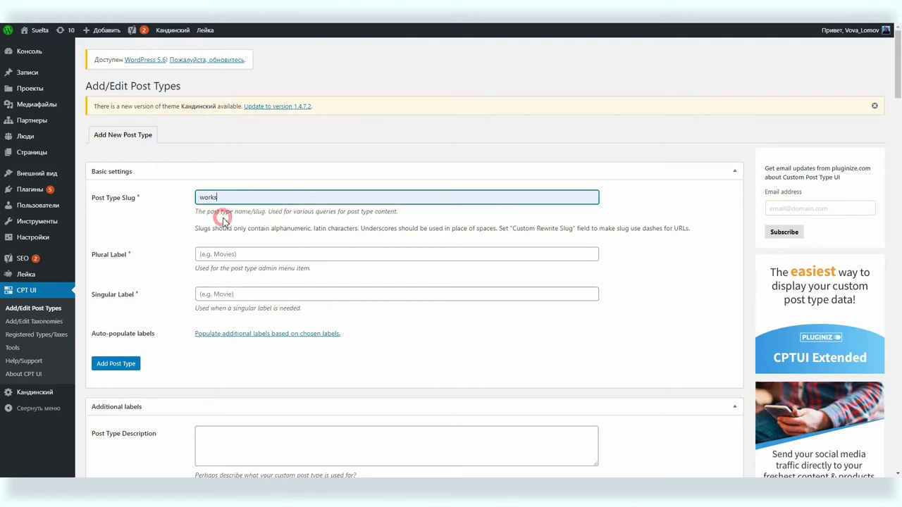
left_click(256, 198)
left_click(283, 254)
left_click(247, 270)
left_click(261, 296)
left_click(233, 314)
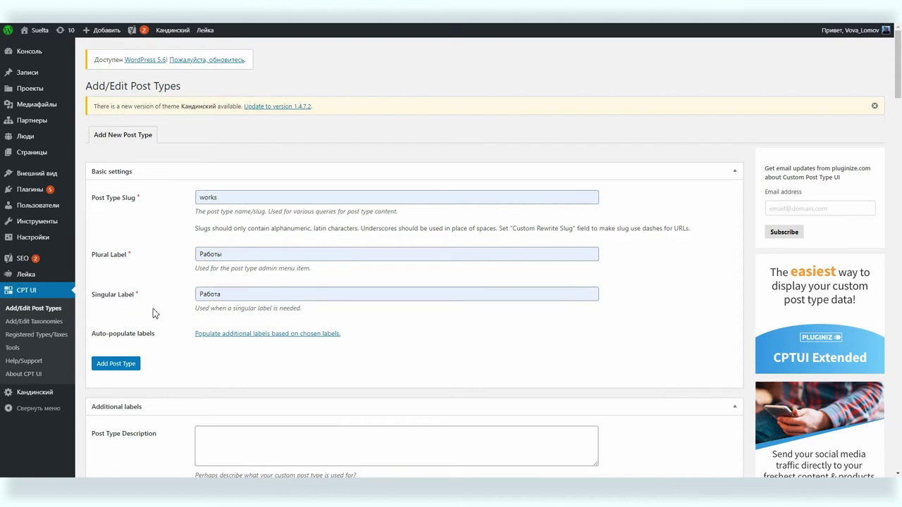
Step: Review the additional labels, settings and supported features of the works post type, and add it
scroll(170, 312, "down", 7)
scroll(185, 311, "down", 15)
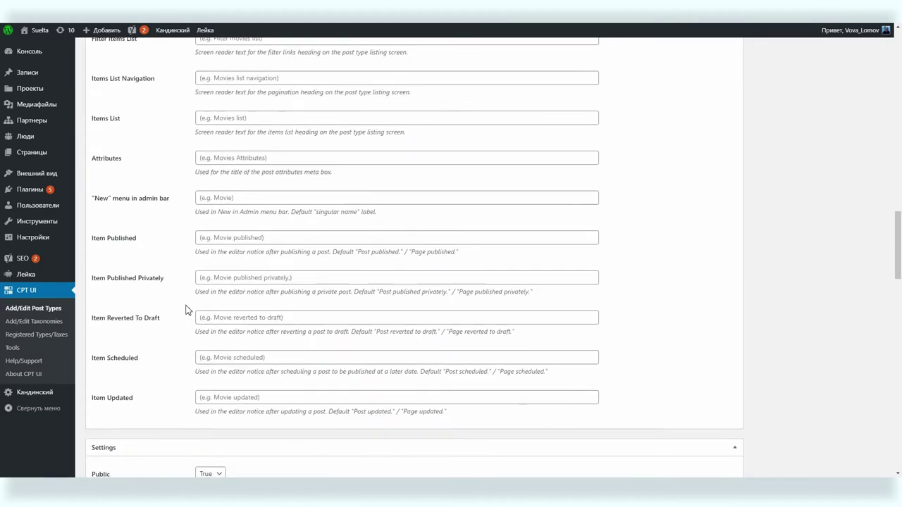
scroll(187, 310, "down", 10)
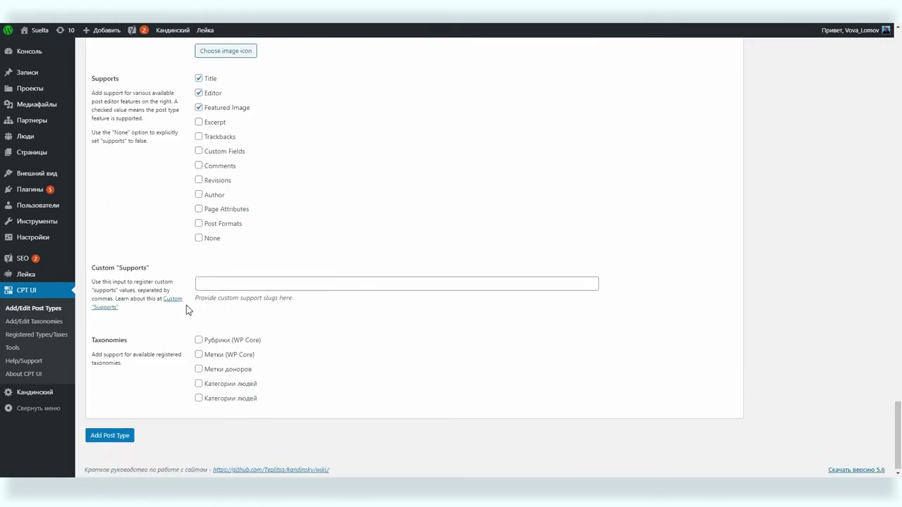
middle_click(377, 402)
scroll(377, 402, "up", 20)
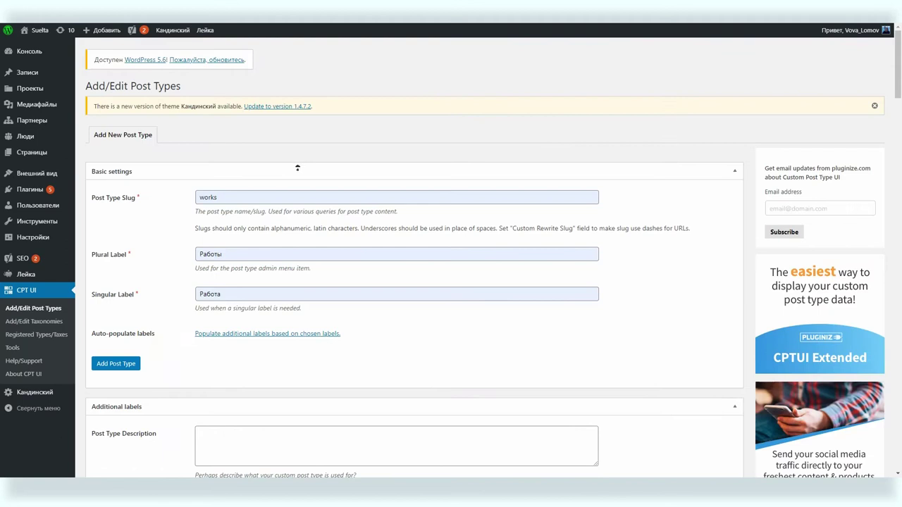
scroll(246, 203, "down", 3)
left_click(113, 248)
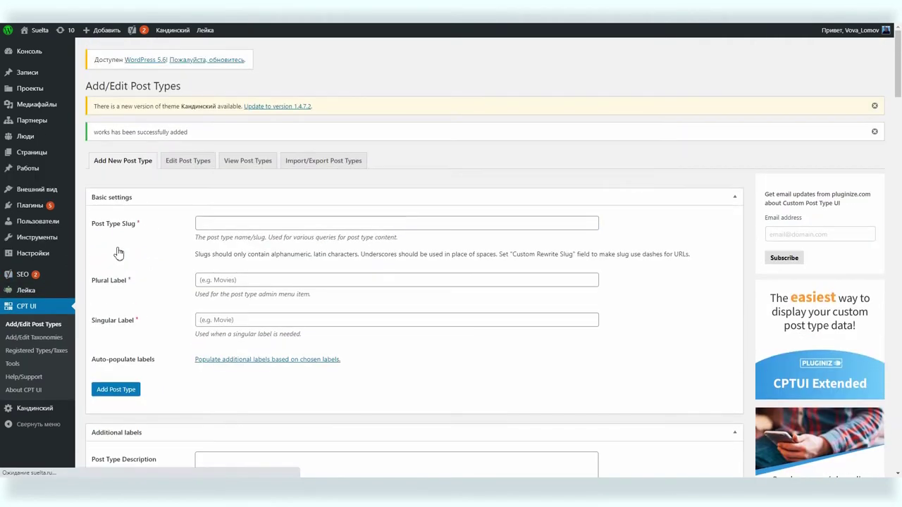
Step: Open the Работы post type for editing and set its All Items label to "Все работы"
mouse_move(29, 172)
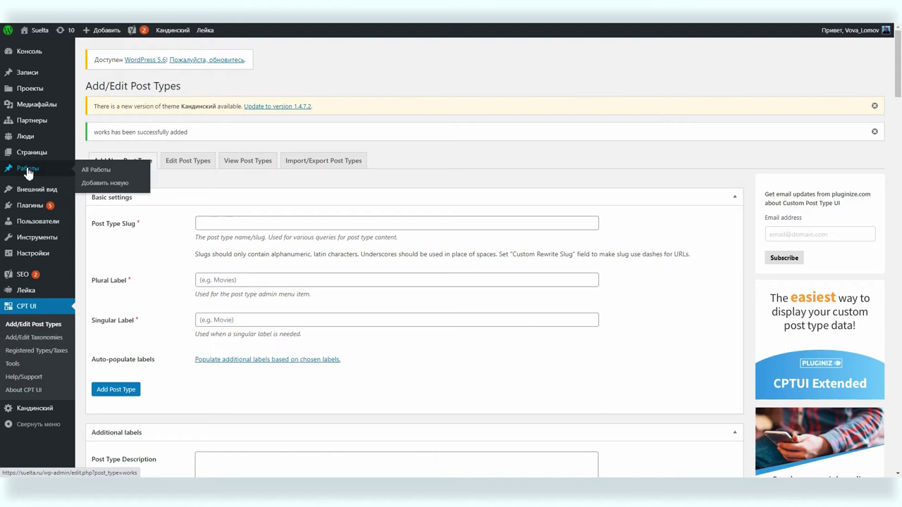
left_click(186, 162)
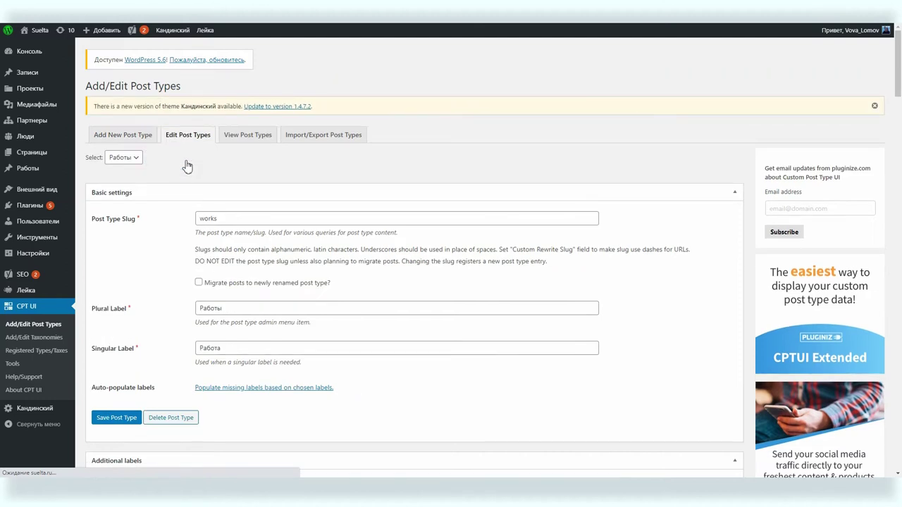
left_click(121, 157)
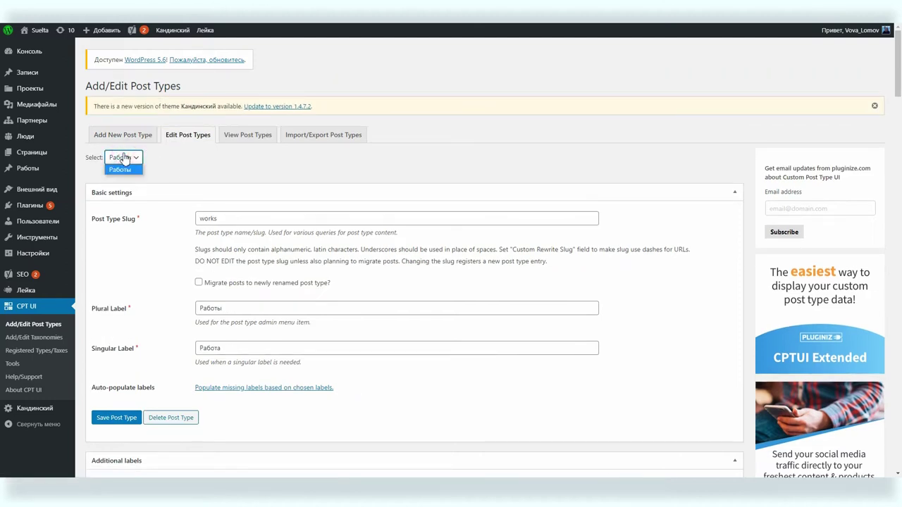
left_click(124, 157)
scroll(162, 271, "down", 5)
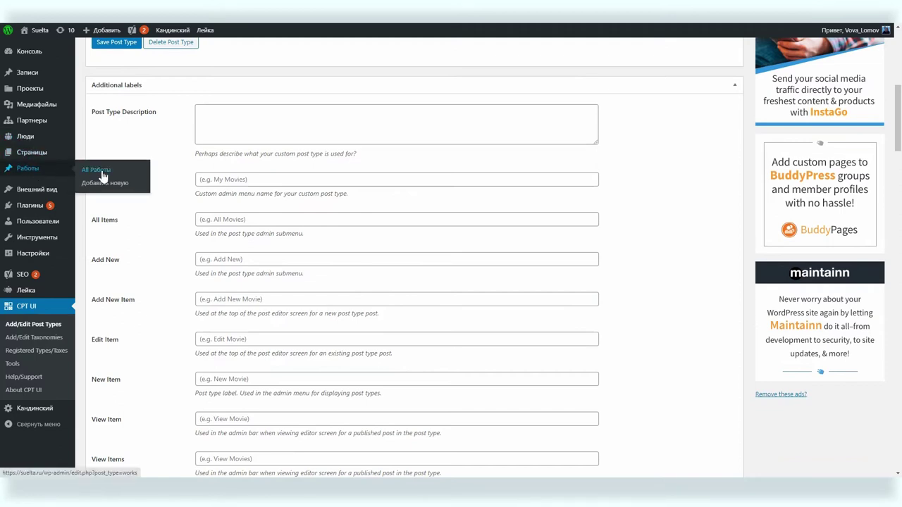
left_click(230, 219)
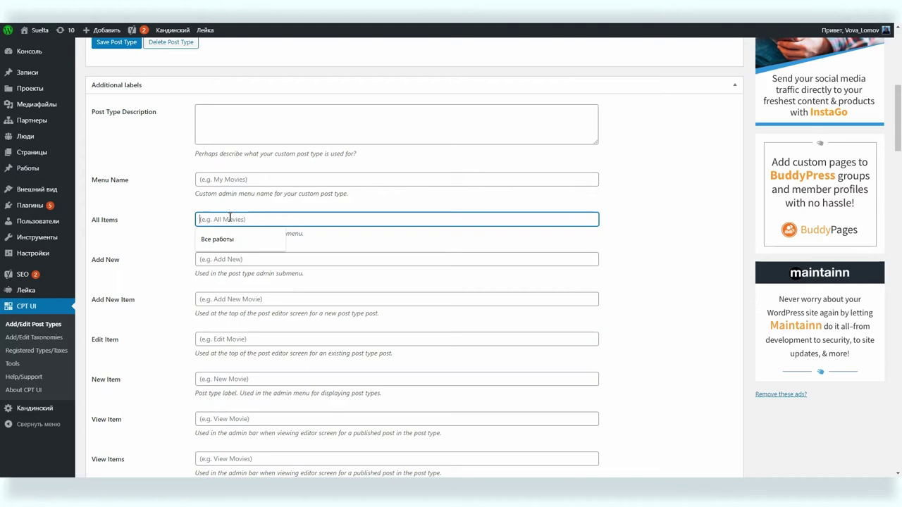
left_click(213, 240)
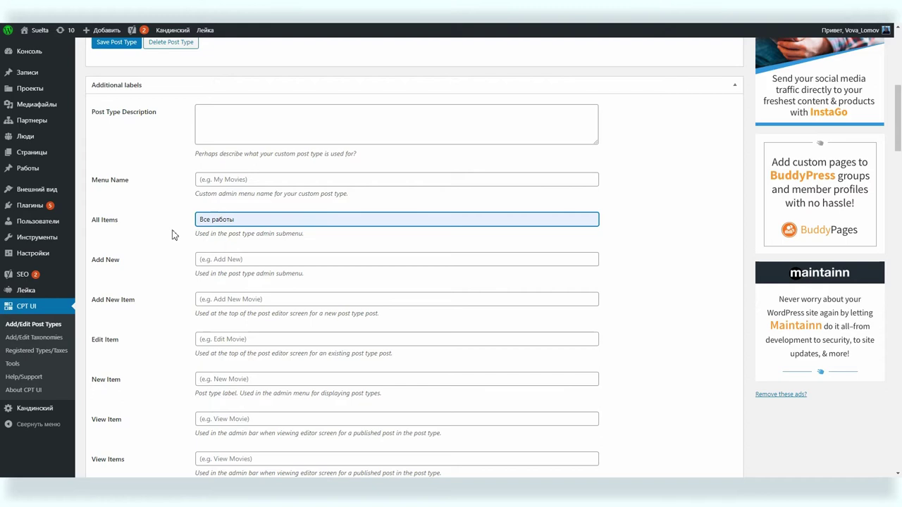
Step: Set the Add New label of the Работы post type to "Работу" and save the post type
mouse_move(62, 168)
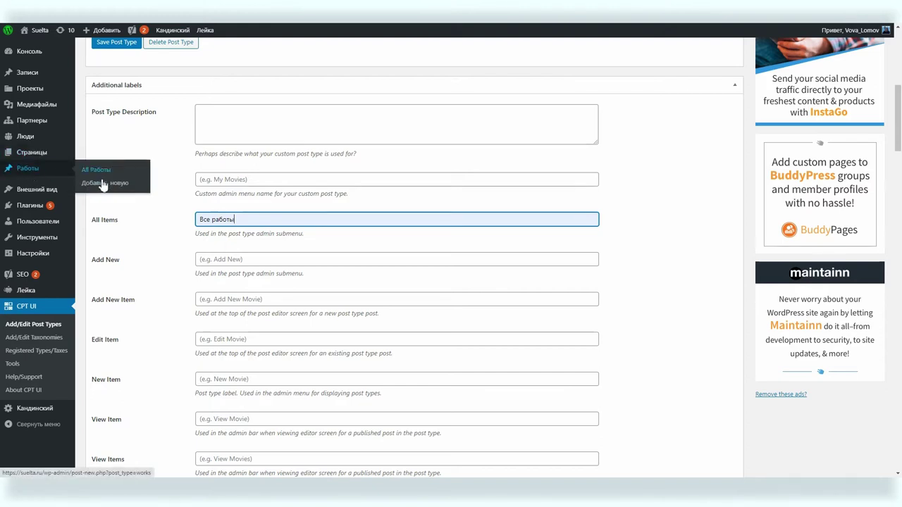
left_click(257, 259)
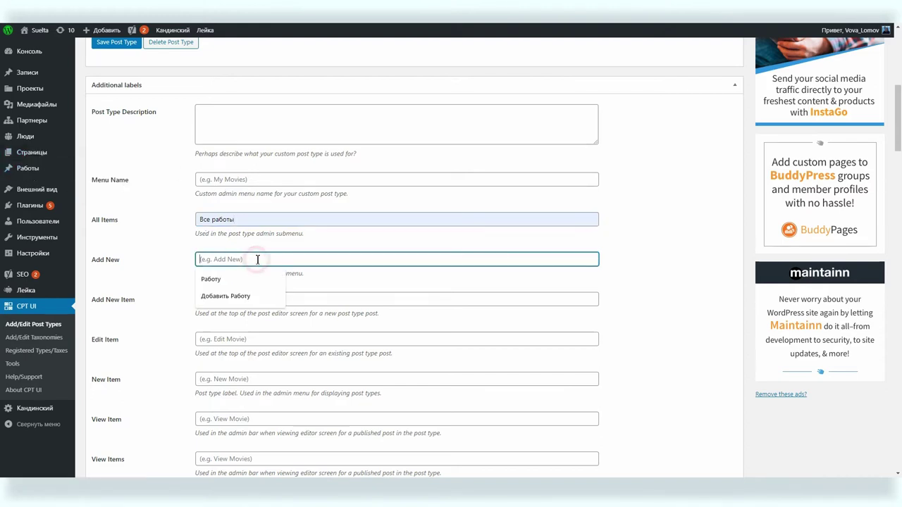
left_click(224, 280)
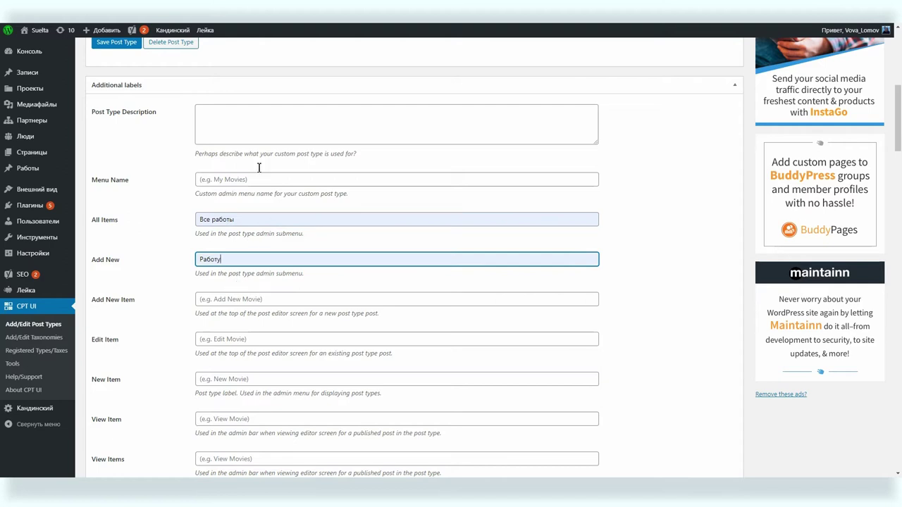
left_click(116, 42)
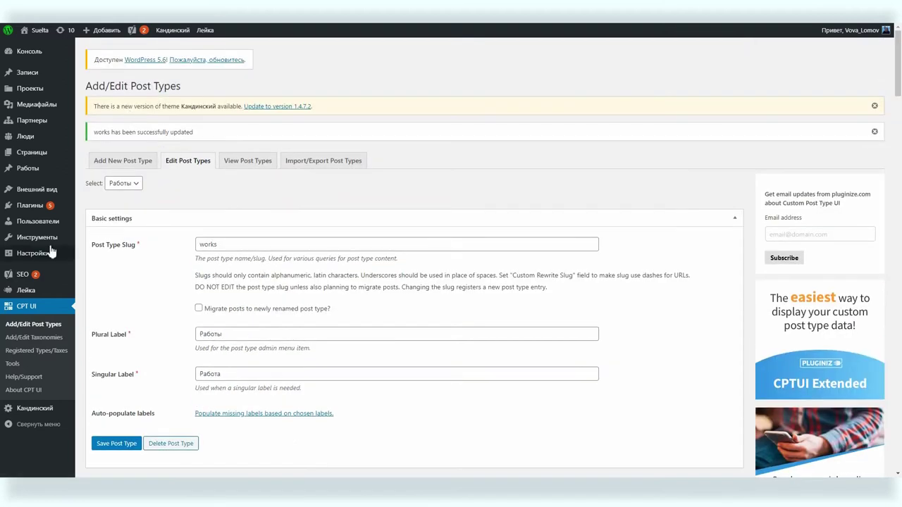
Step: Set the Add New label to "Добавить новую работу", save the post type and check the Работы submenu
mouse_move(35, 172)
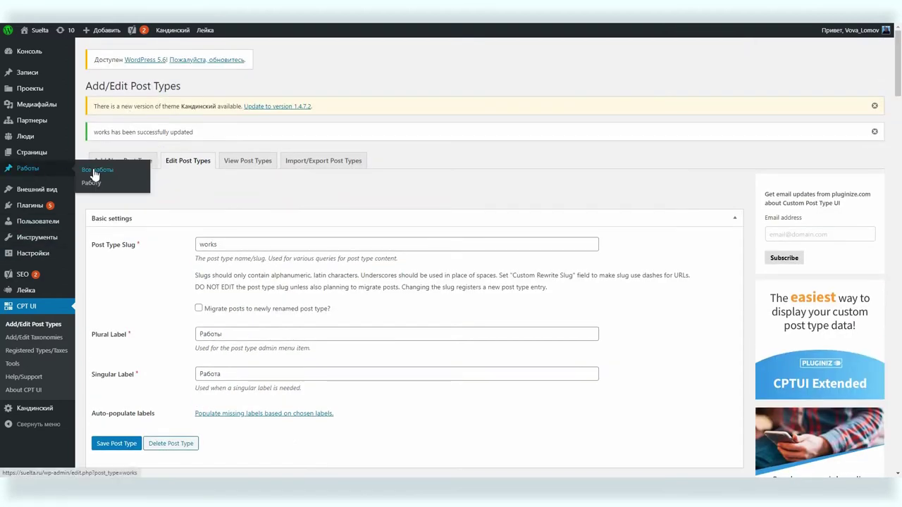
scroll(172, 268, "down", 7)
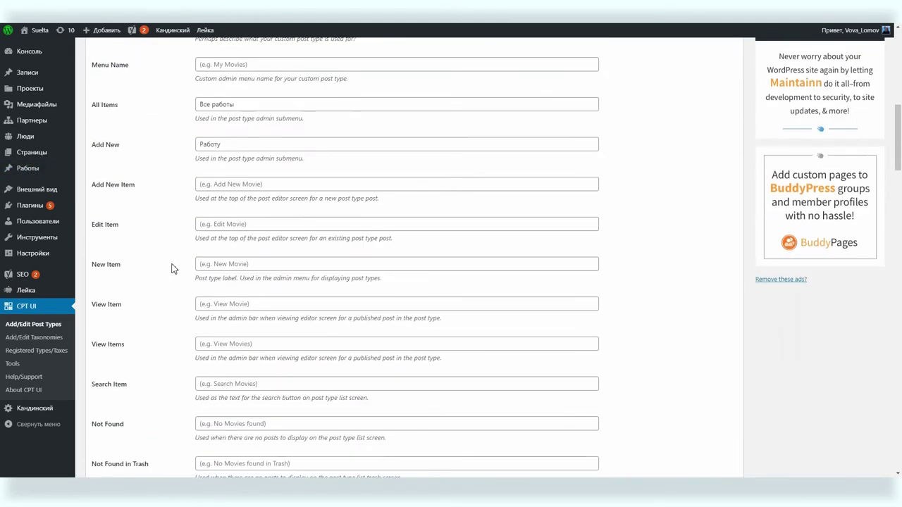
left_click(211, 144)
type("Добавить новую р")
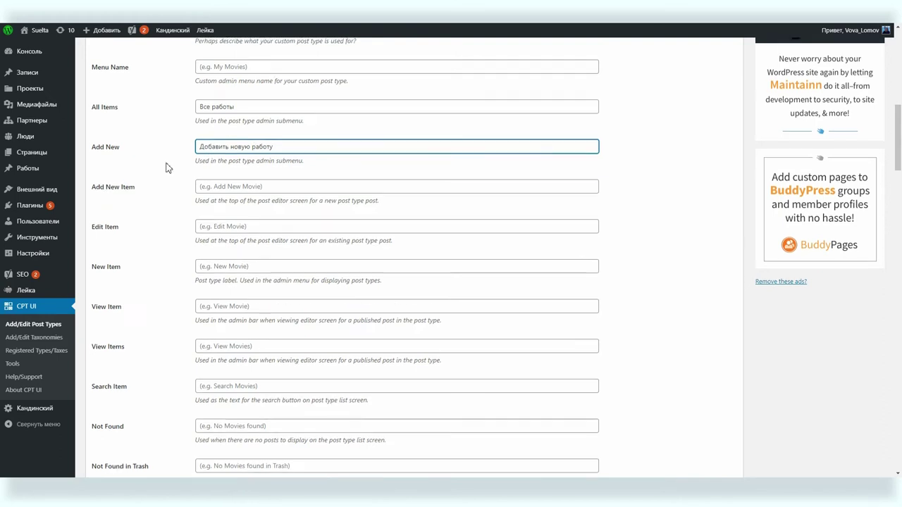
scroll(167, 167, "up", 5)
left_click(111, 303)
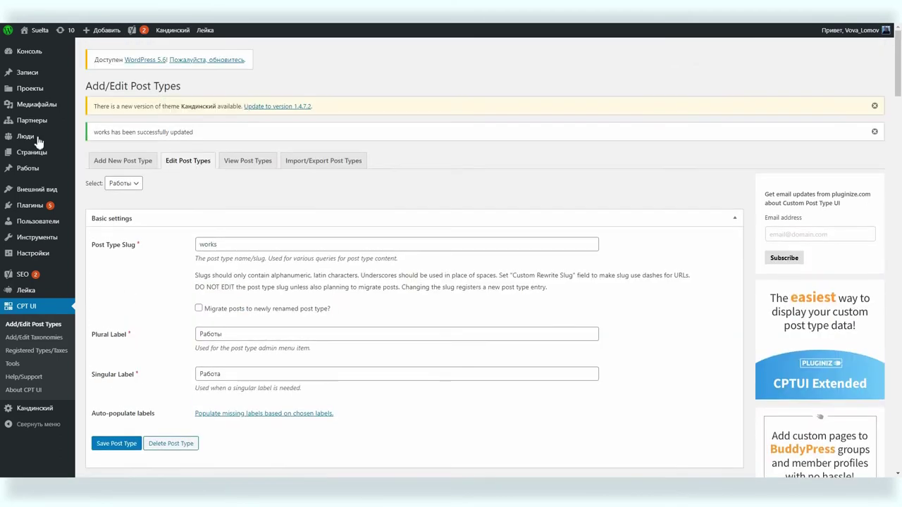
mouse_move(35, 169)
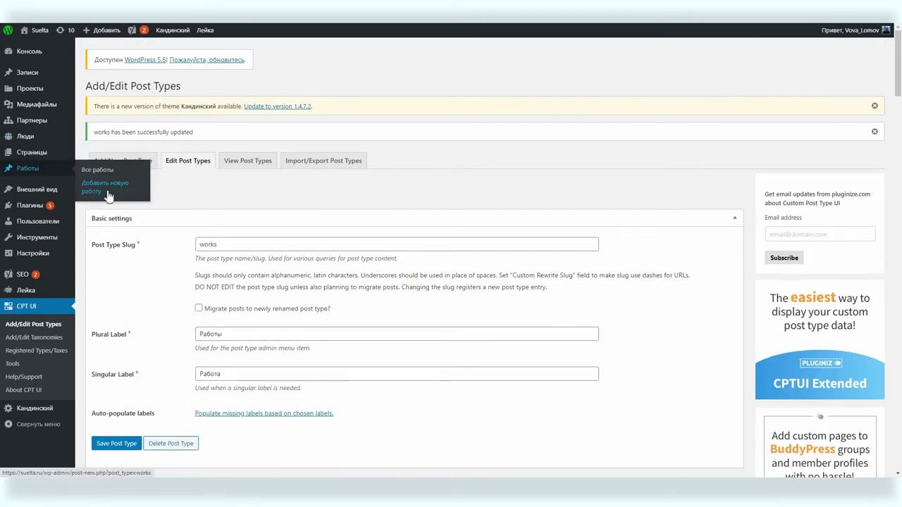
Step: Fill in further additional labels of the Работы post type from the suggested entries, and go to its Settings section
scroll(176, 258, "down", 10)
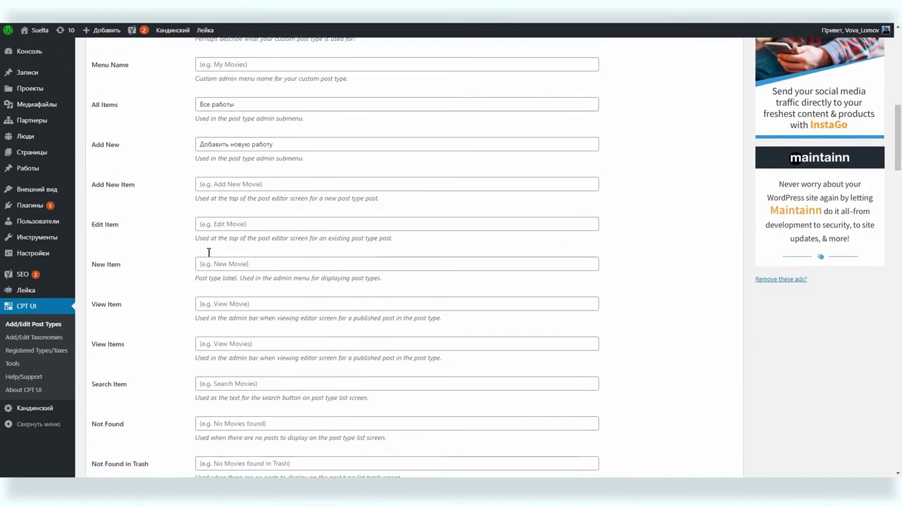
scroll(157, 257, "down", 3)
left_click(204, 115)
left_click(213, 127)
left_click(212, 156)
key("Down")
key("Return")
left_click(171, 171)
scroll(171, 151, "down", 15)
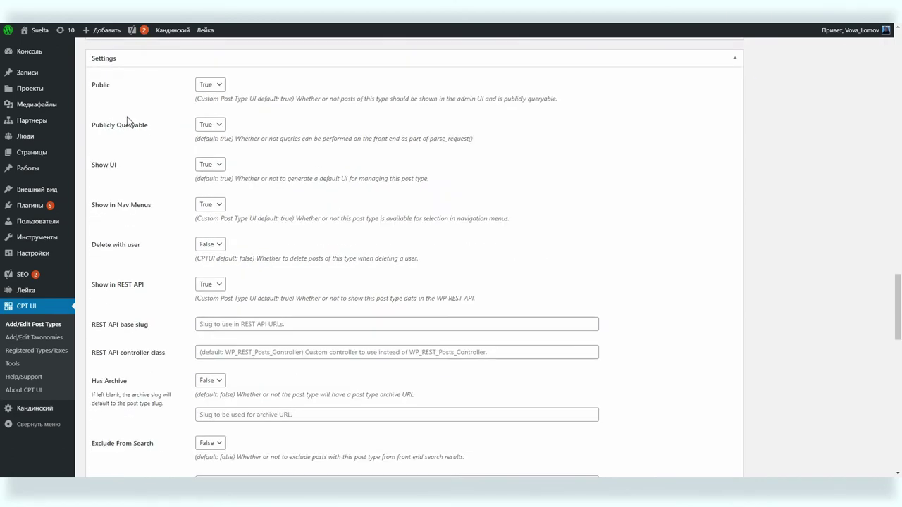
Step: Open the Dashicons reference linked from the Menu Icon setting and pick the dashicons-images-alt2 icon in the Post Formats group
scroll(180, 348, "down", 2)
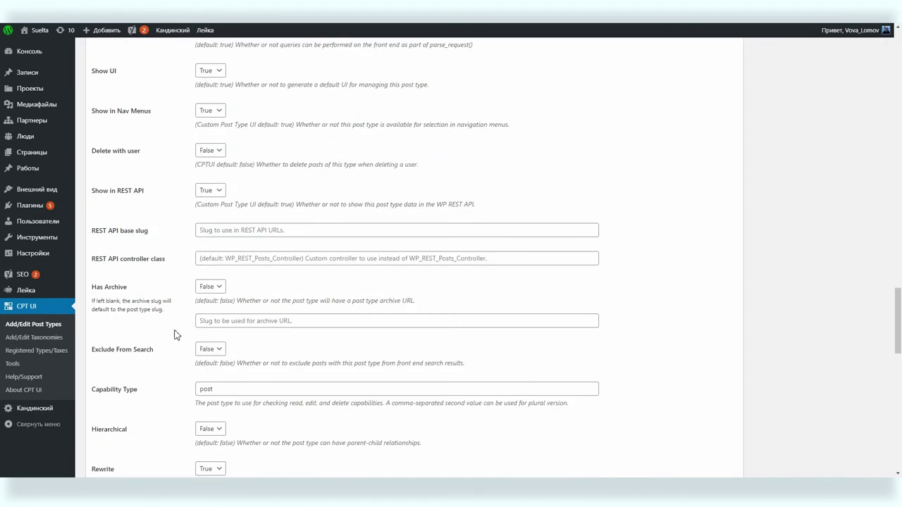
scroll(174, 335, "down", 8)
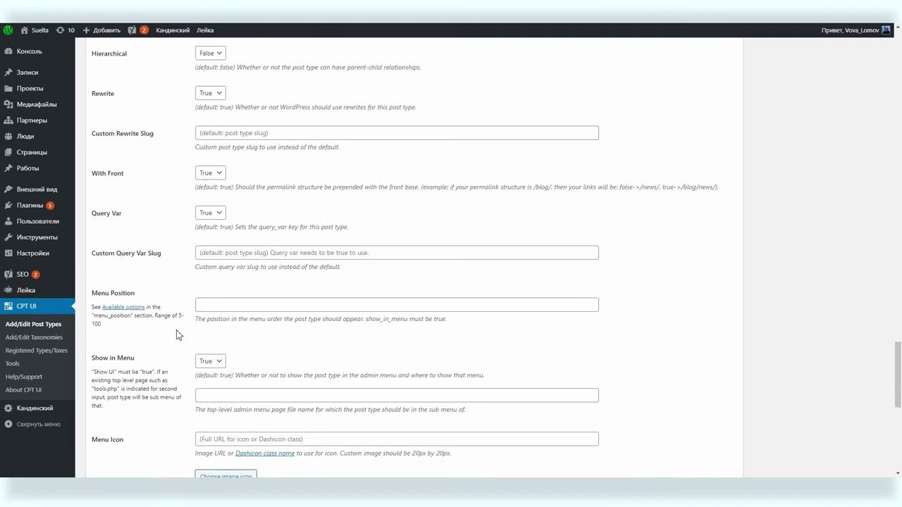
scroll(178, 335, "down", 2)
scroll(235, 304, "down", 1)
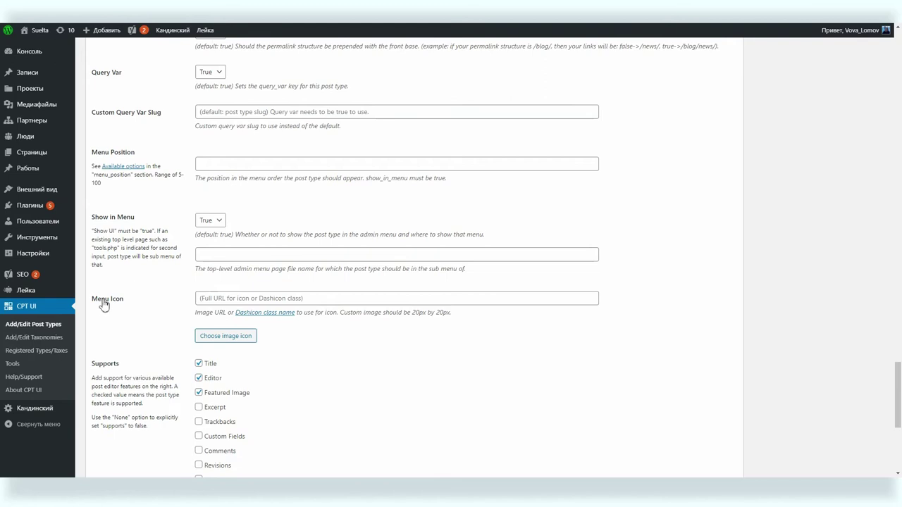
left_click(208, 298)
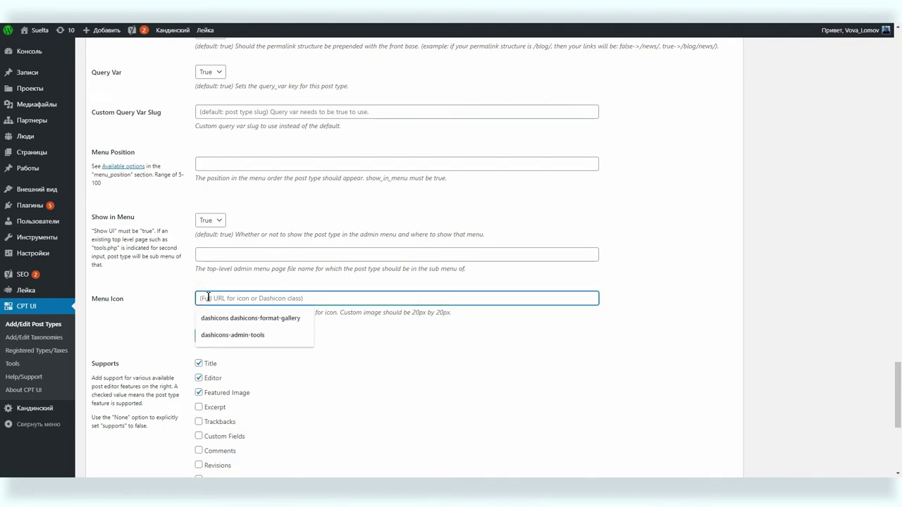
left_click(181, 297)
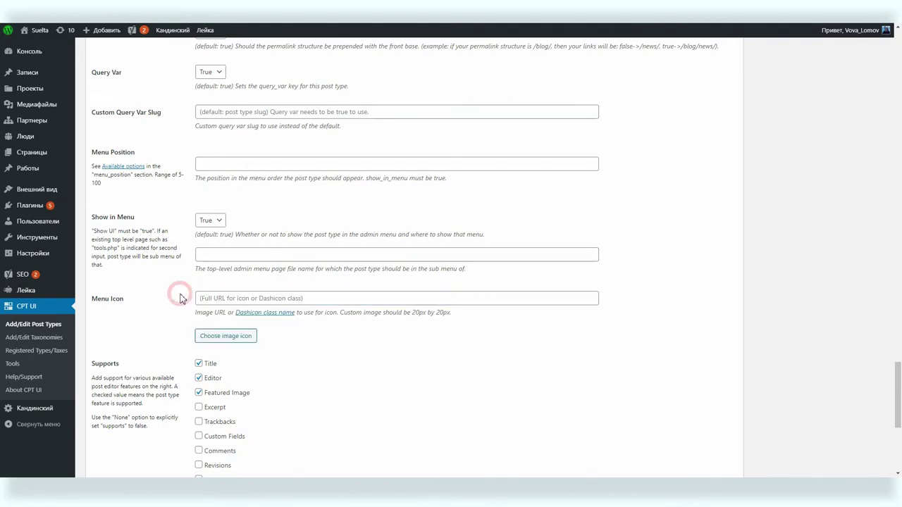
left_click(257, 316)
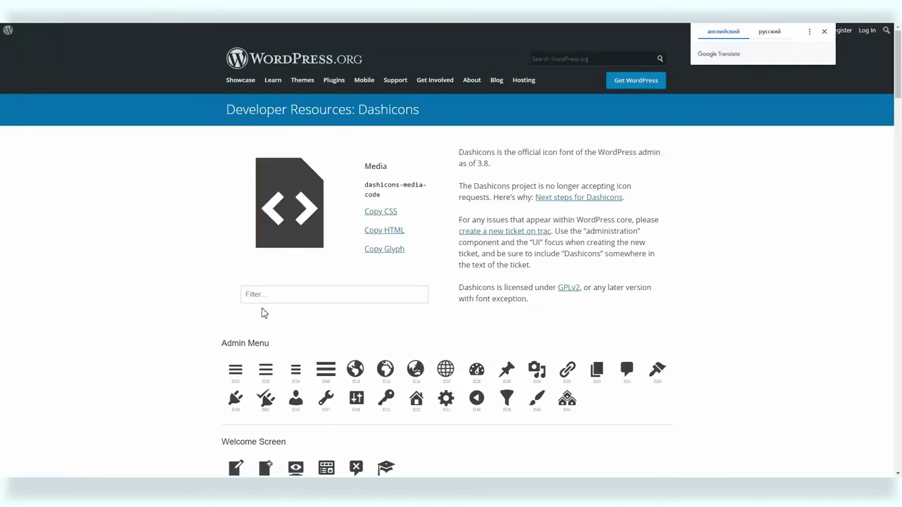
scroll(214, 284, "down", 3)
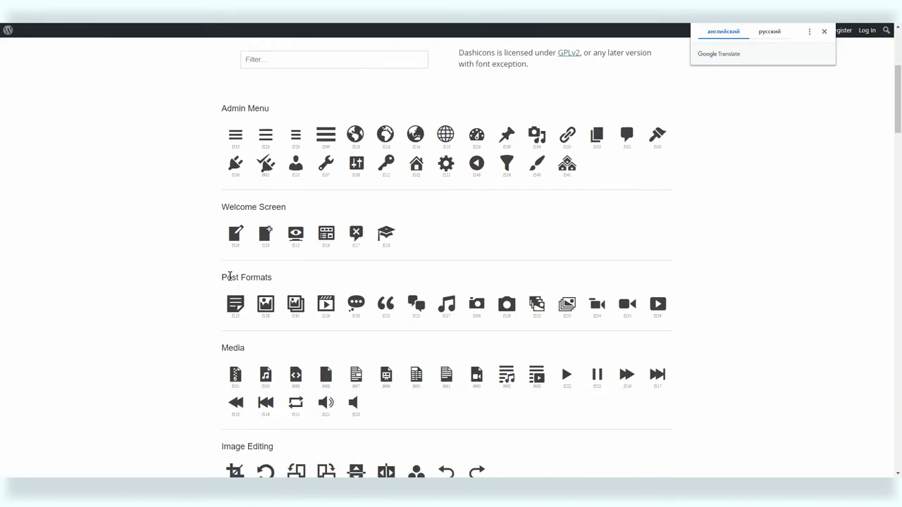
scroll(216, 286, "down", 2)
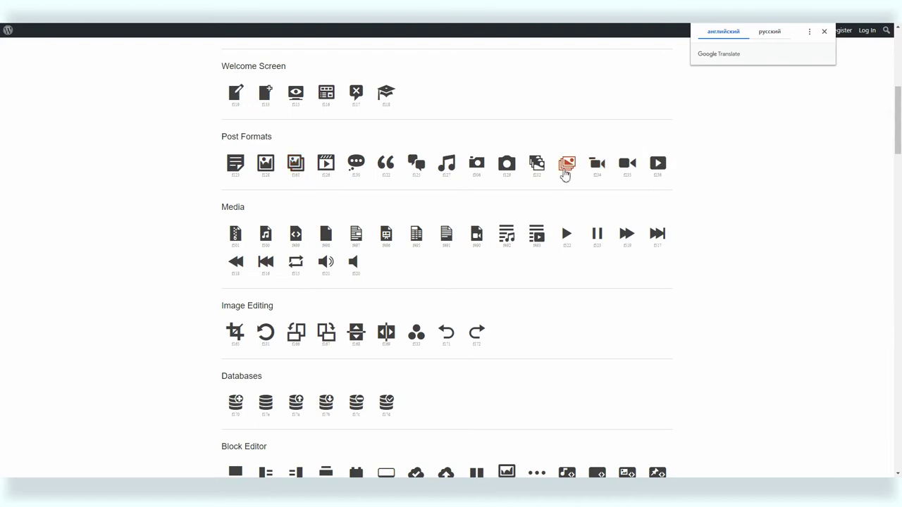
left_click(568, 167)
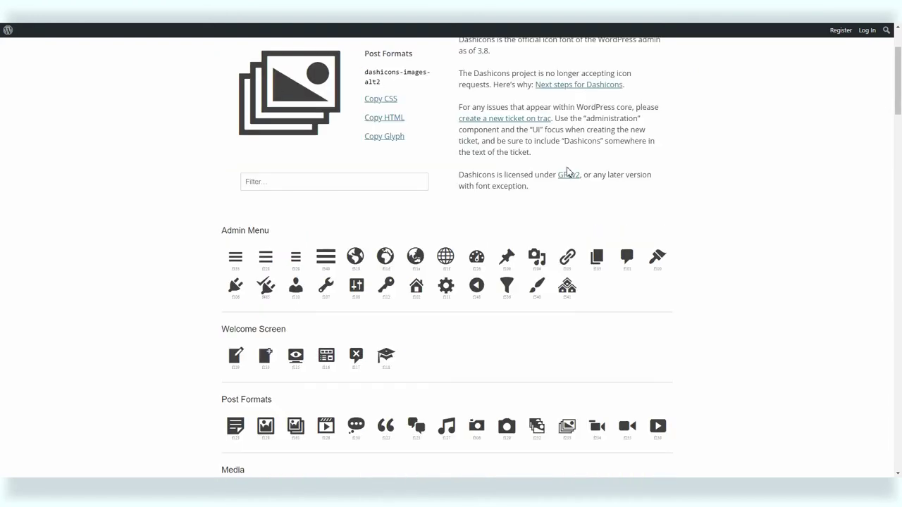
scroll(363, 243, "up", 2)
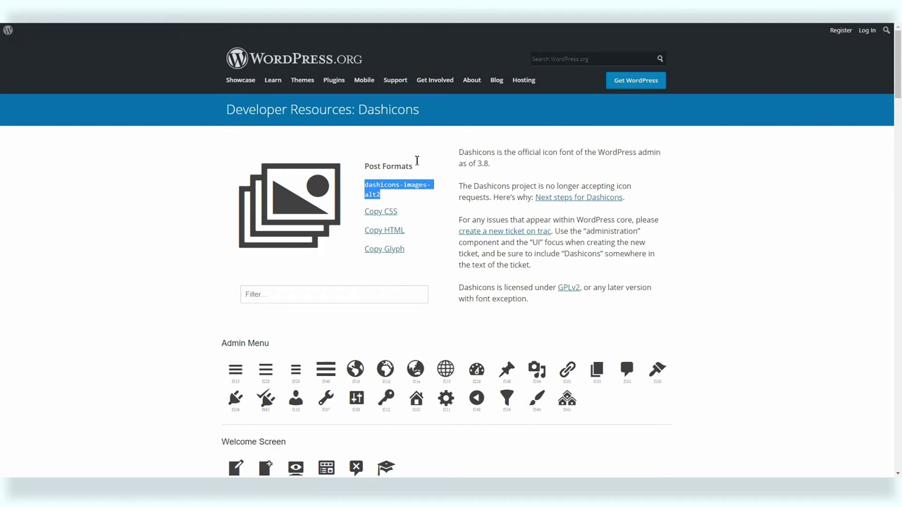
Step: Set the Menu Icon of the Работы post type to dashicons-images-alt2 and save the post type
key("ctrl+w")
left_click(232, 298)
type("dashicons-images-alt2")
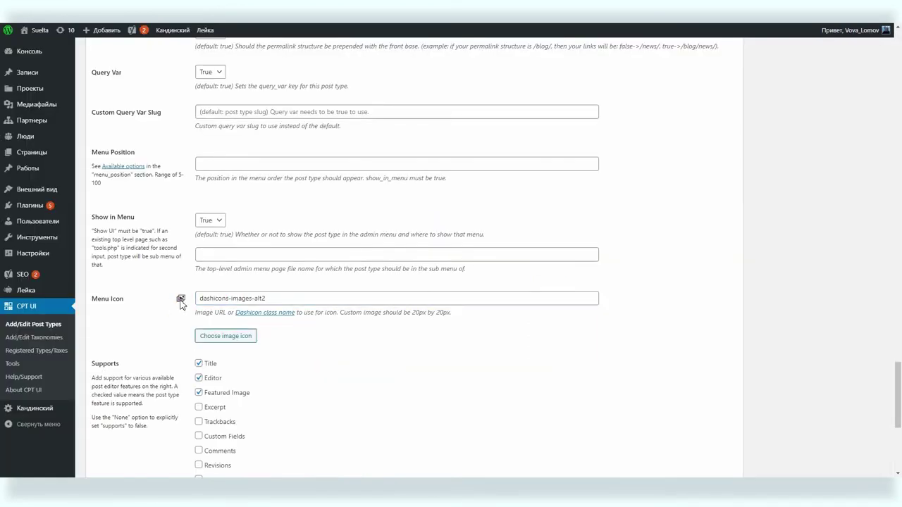
left_click_drag(170, 378, 92, 376)
scroll(182, 377, "down", 5)
left_click(108, 434)
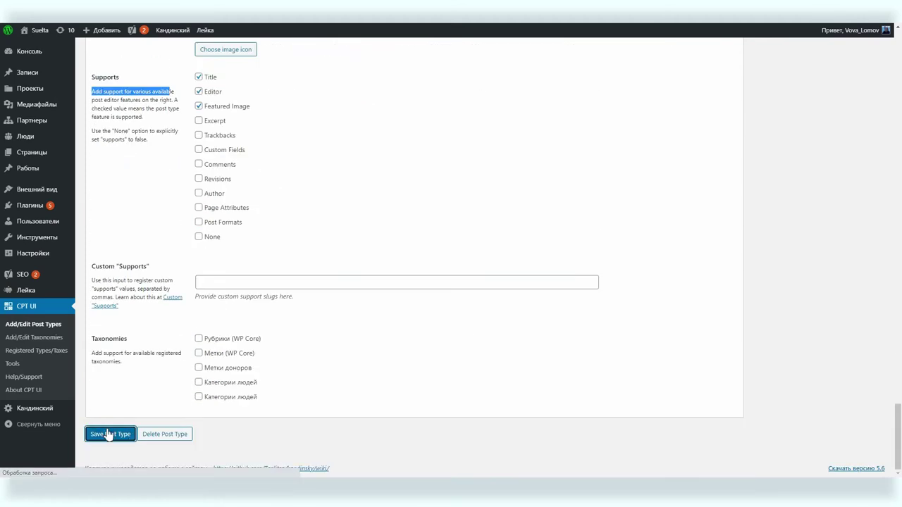
Step: Add a new work titled "Работа" with the text "Художник Неизвестный", save it as a draft and return to the works list
mouse_move(24, 169)
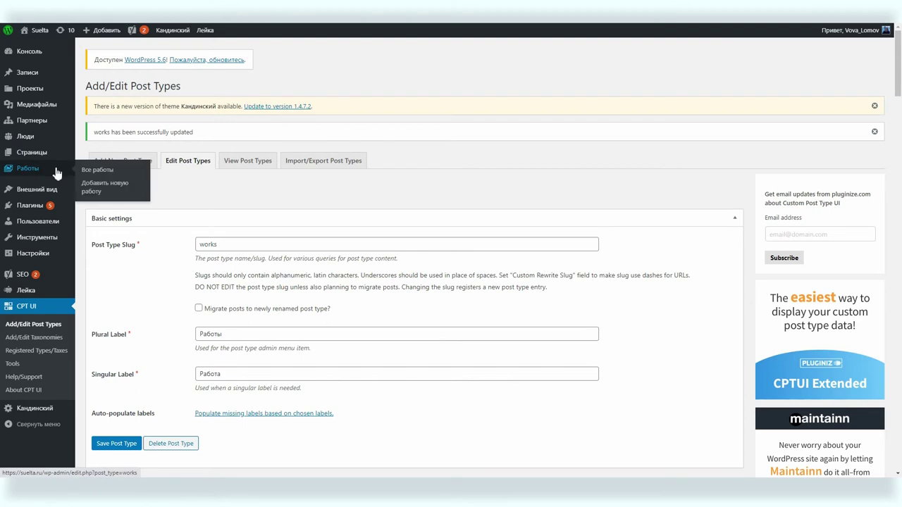
left_click(92, 188)
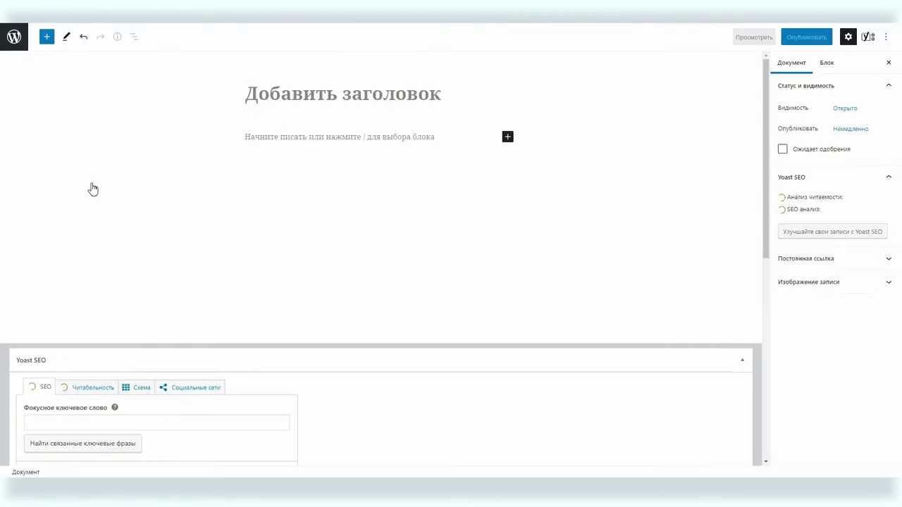
type("Работа")
left_click(250, 138)
type("Художник Неизвестный")
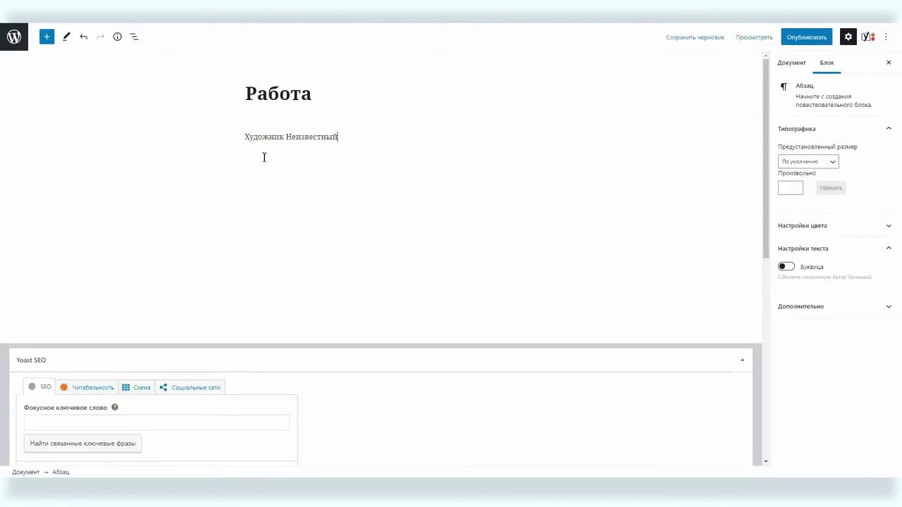
left_click(792, 63)
left_click(695, 36)
left_click(13, 36)
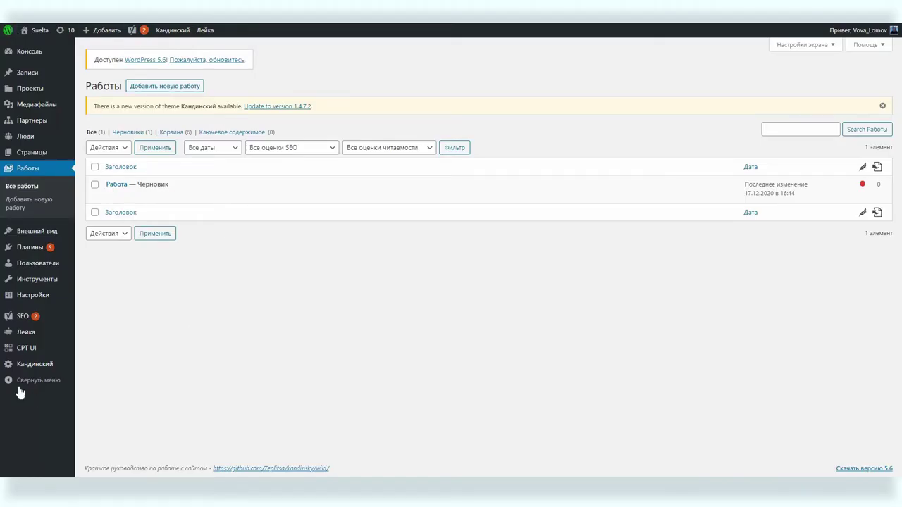
Step: Open the Работы post type for editing, enable Author under Supports and save the post type
mouse_move(22, 350)
left_click(101, 350)
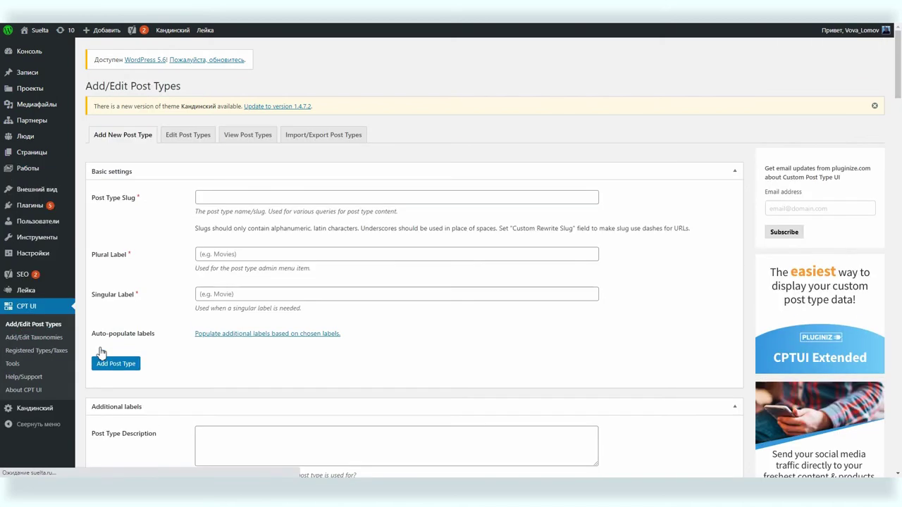
left_click(173, 135)
scroll(172, 301, "down", 6)
scroll(172, 301, "down", 20)
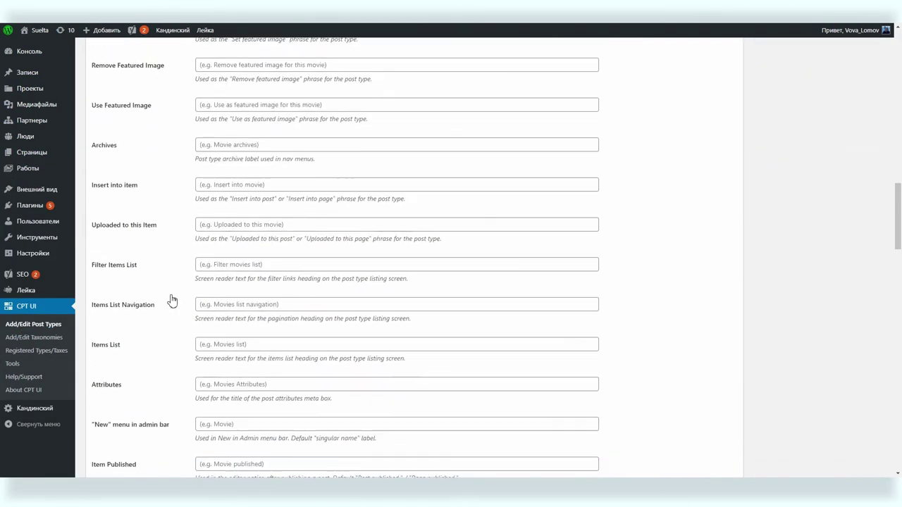
scroll(172, 301, "up", 1)
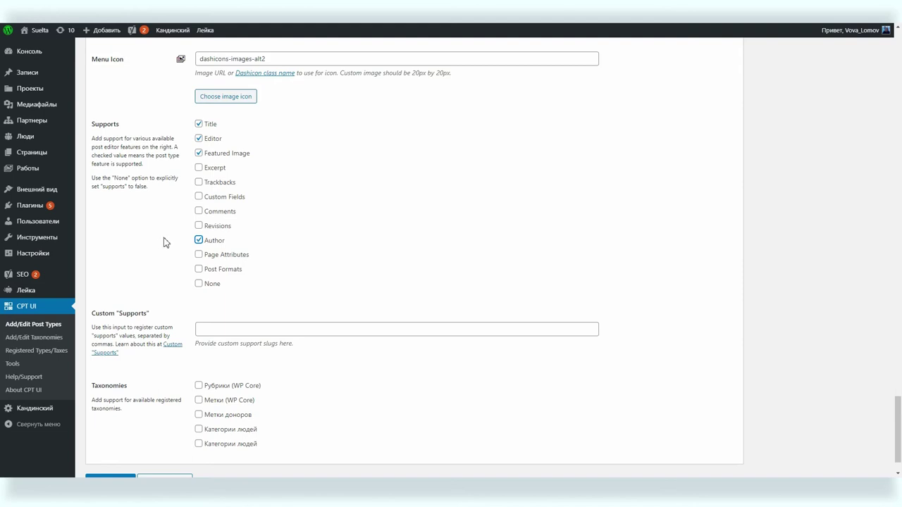
scroll(165, 242, "down", 1)
left_click(111, 434)
Step: Check the author selection in the editor of a new work and leave it without saving
mouse_move(43, 168)
left_click(124, 179)
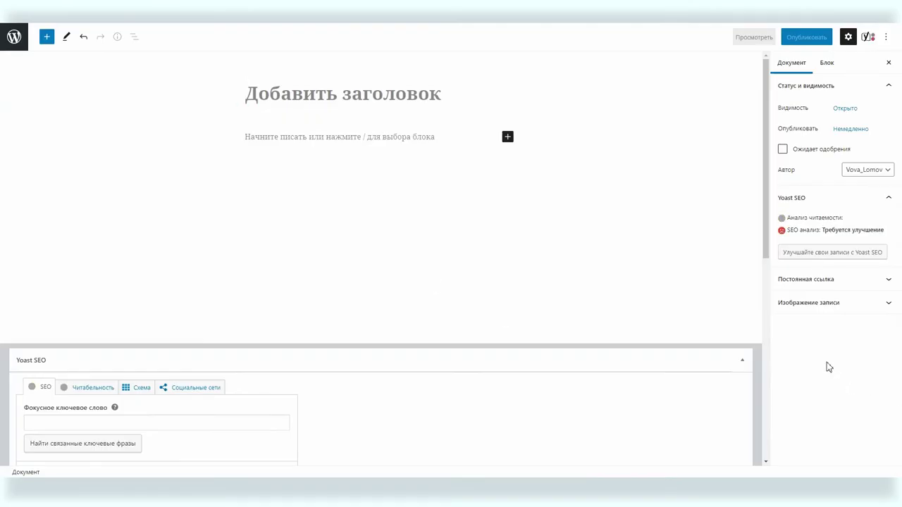
left_click(869, 173)
left_click(870, 171)
left_click(808, 171)
left_click(14, 37)
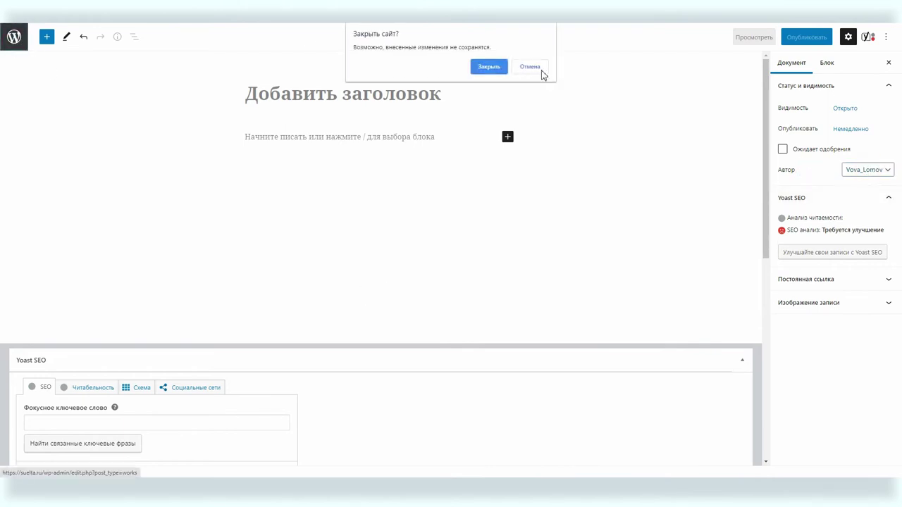
left_click(488, 65)
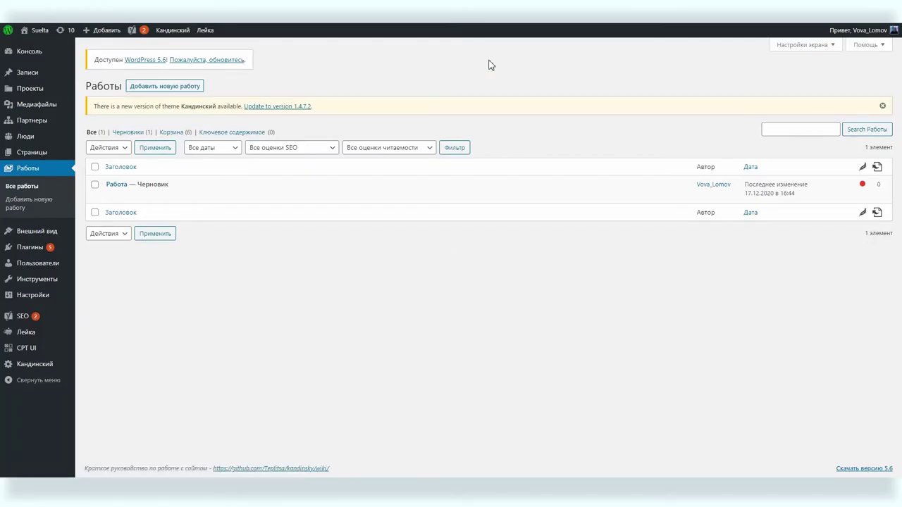
Step: Start a new taxonomy in CPT UI with the slug cut_works and the plural label "Категории работ"
mouse_move(36, 120)
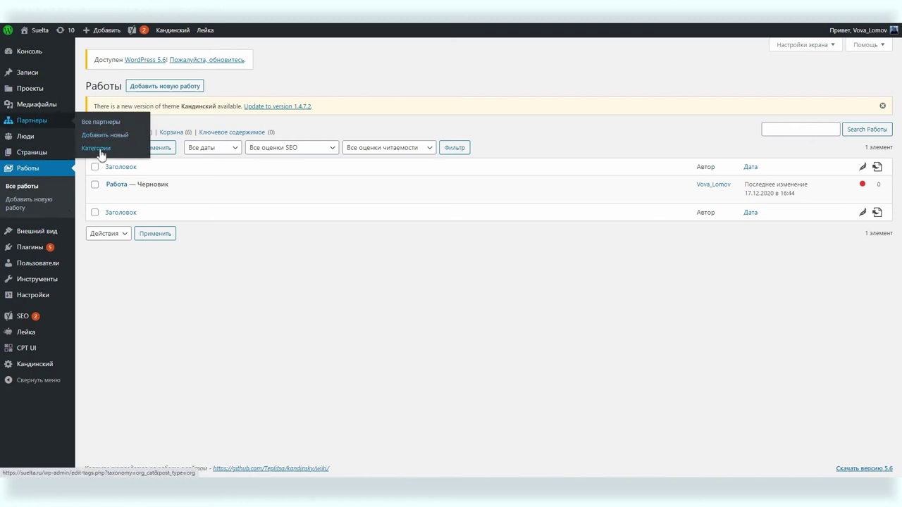
mouse_move(58, 140)
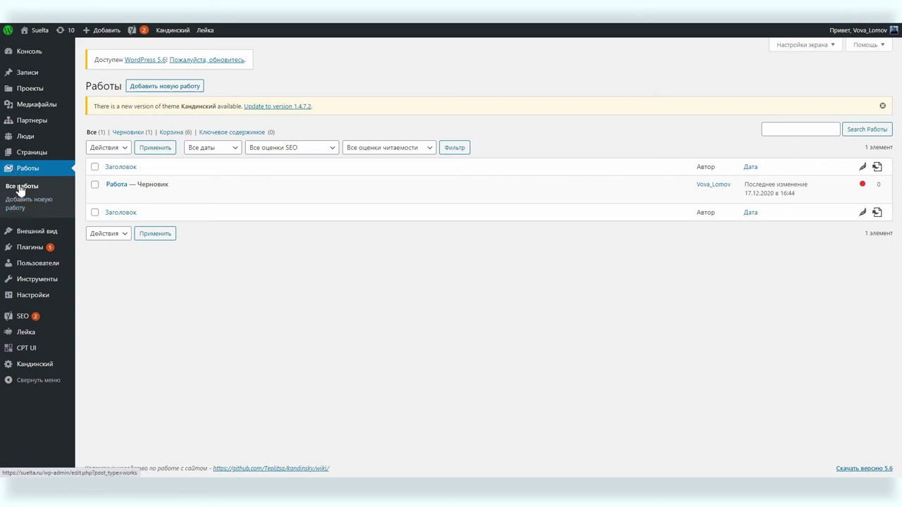
mouse_move(30, 352)
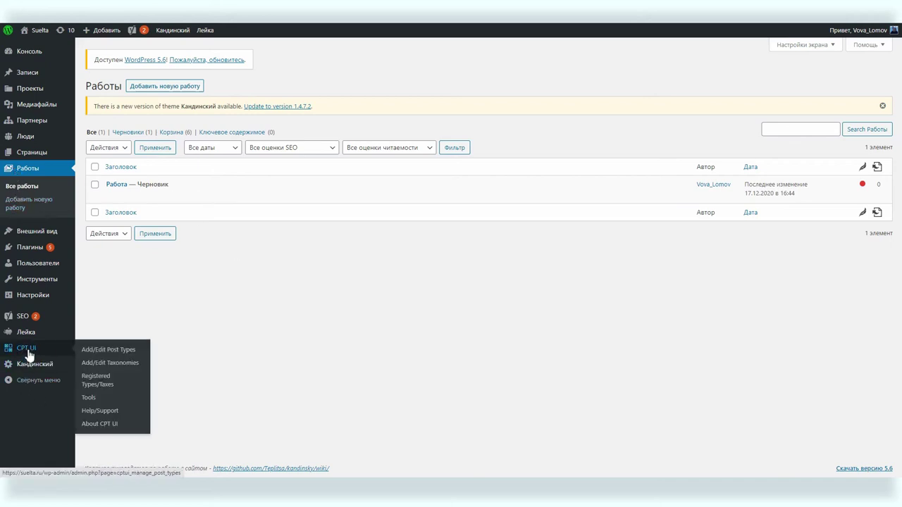
left_click(103, 363)
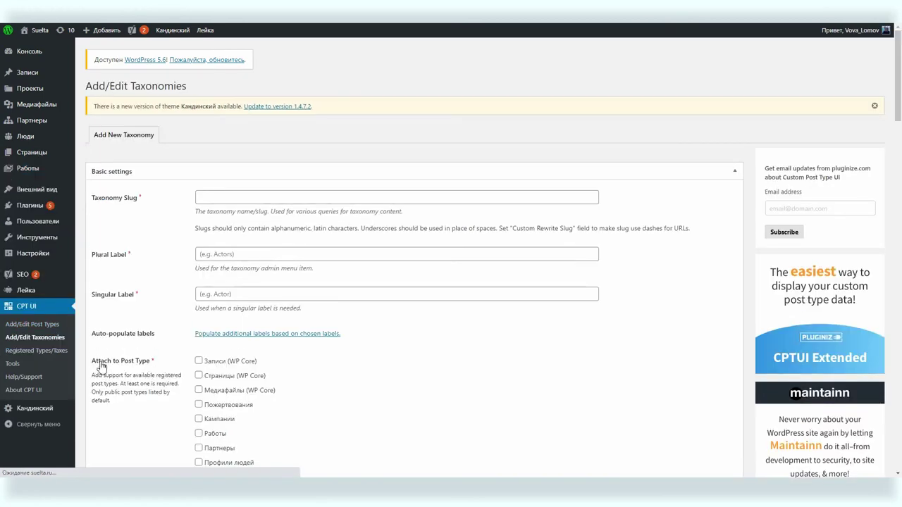
left_click(211, 197)
left_click(215, 231)
left_click(225, 253)
left_click(238, 275)
Step: Set the singular label of the new taxonomy to "Категория работ"
left_click(226, 291)
left_click(225, 317)
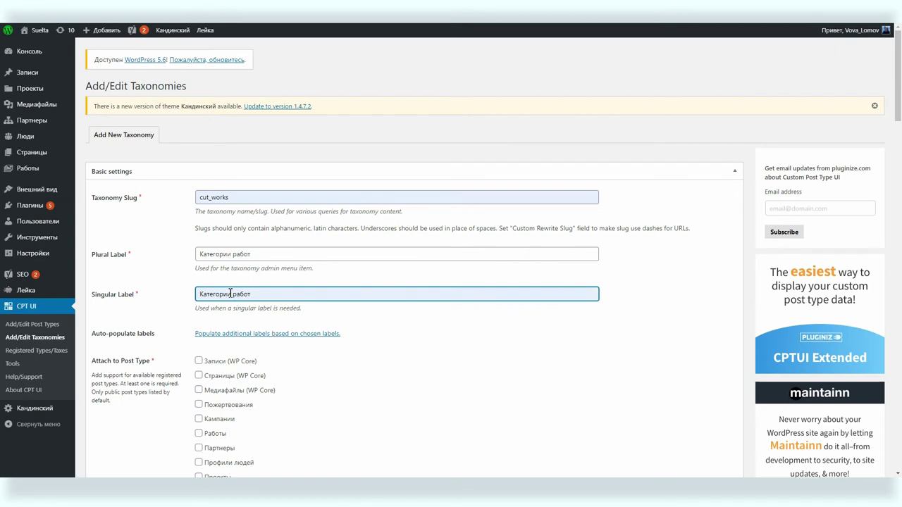
left_click(230, 293)
key("BackSpace")
type("я")
left_click(165, 316)
Step: Attach the new taxonomy to the Работы post type, add it and check the Работы submenu
scroll(166, 310, "down", 2)
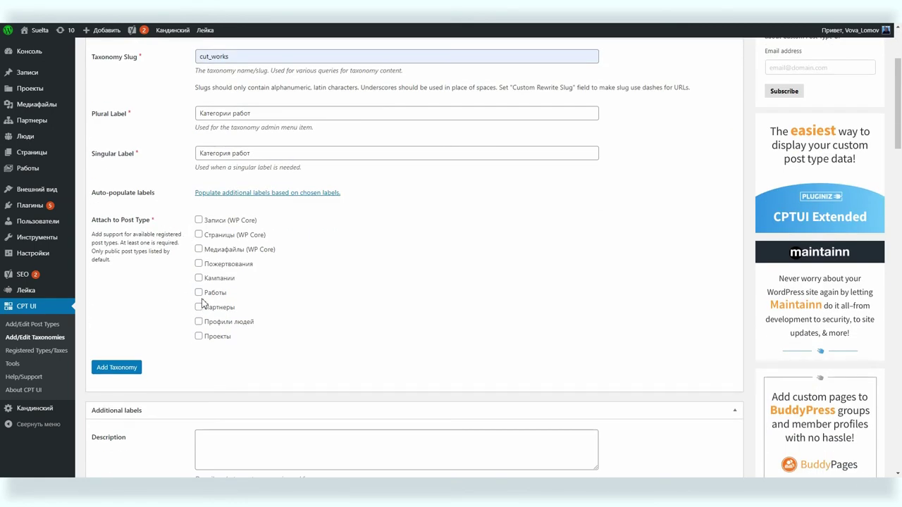
left_click(127, 372)
scroll(141, 352, "down", 3)
scroll(141, 352, "down", 2)
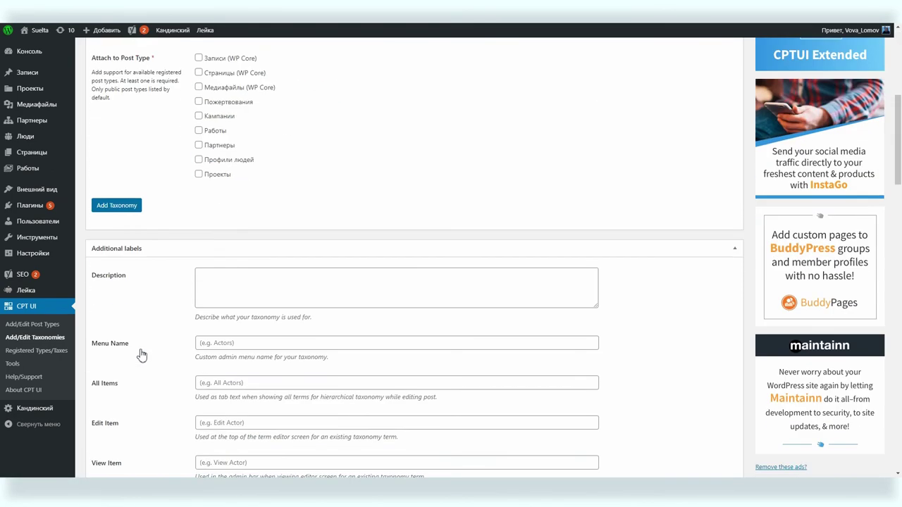
scroll(141, 339, "up", 5)
mouse_move(35, 173)
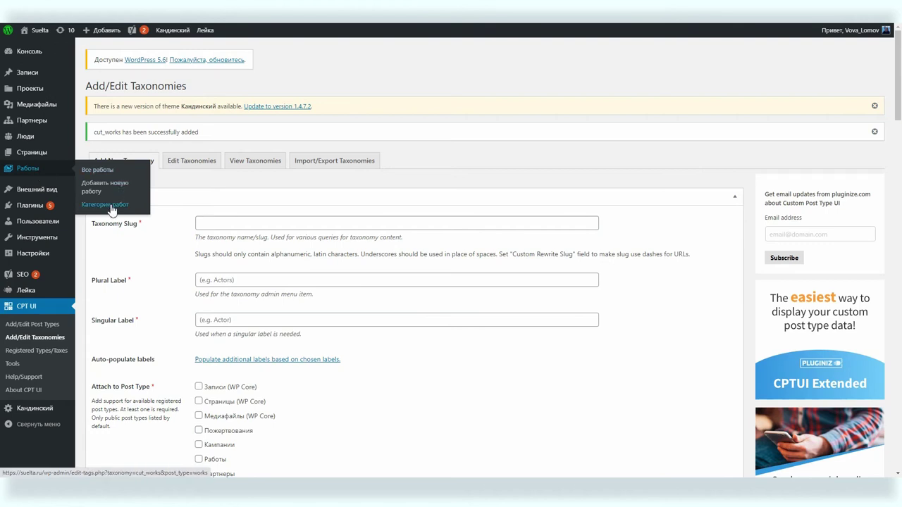
Step: Open the Работы post type for editing, enable the Категории работ taxonomy for it and save the post type
left_click(188, 161)
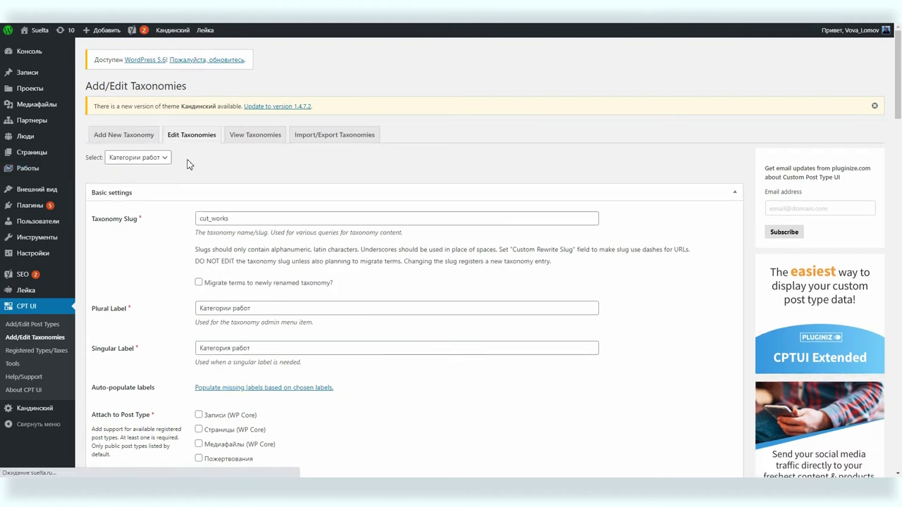
left_click(41, 325)
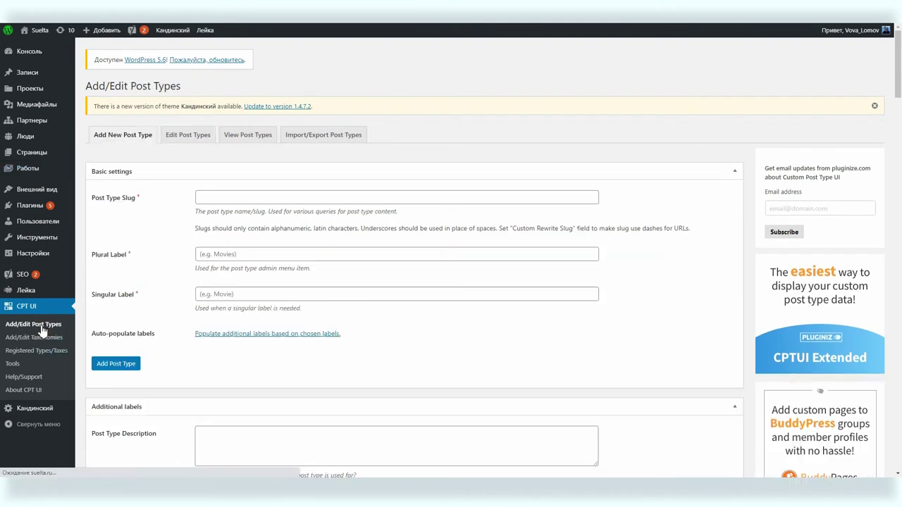
left_click(185, 135)
scroll(197, 243, "down", 10)
scroll(189, 255, "down", 12)
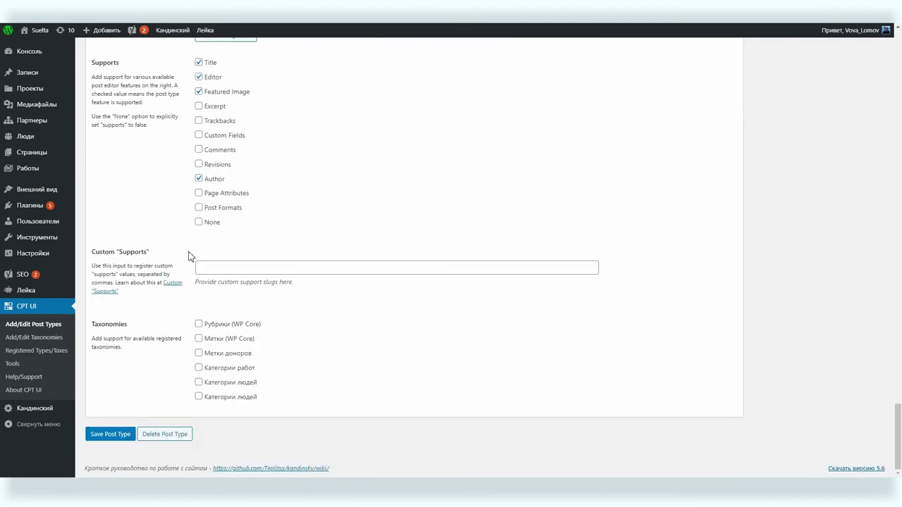
left_click(199, 368)
left_click(104, 435)
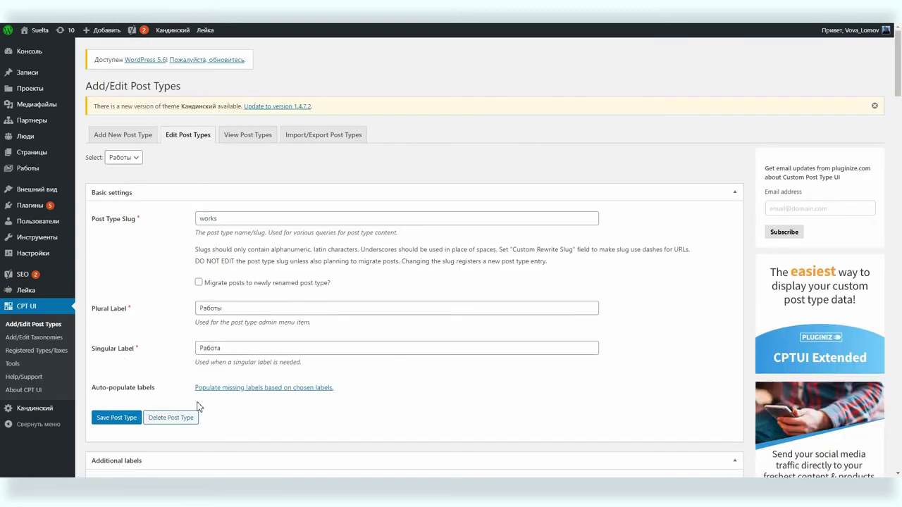
mouse_move(12, 173)
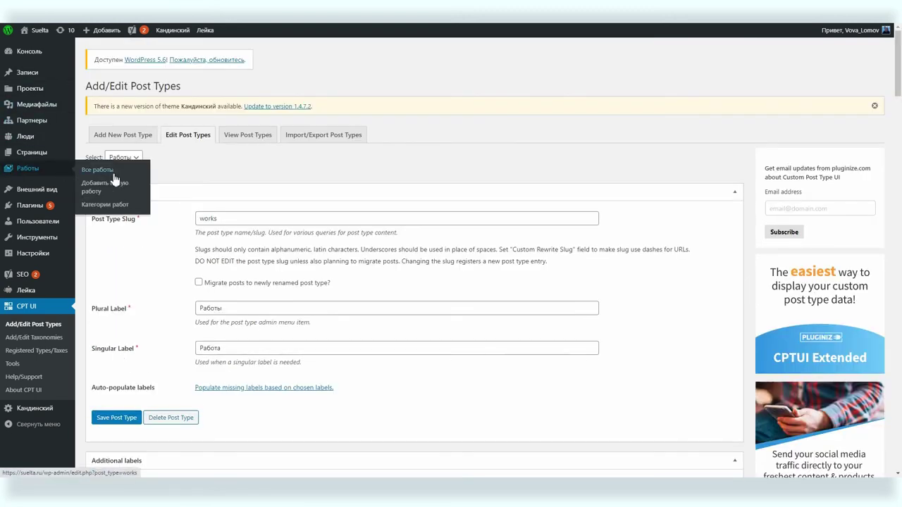
Step: Add three work categories: Художественные with the slug hud, МДЖ and Граффити
left_click(102, 208)
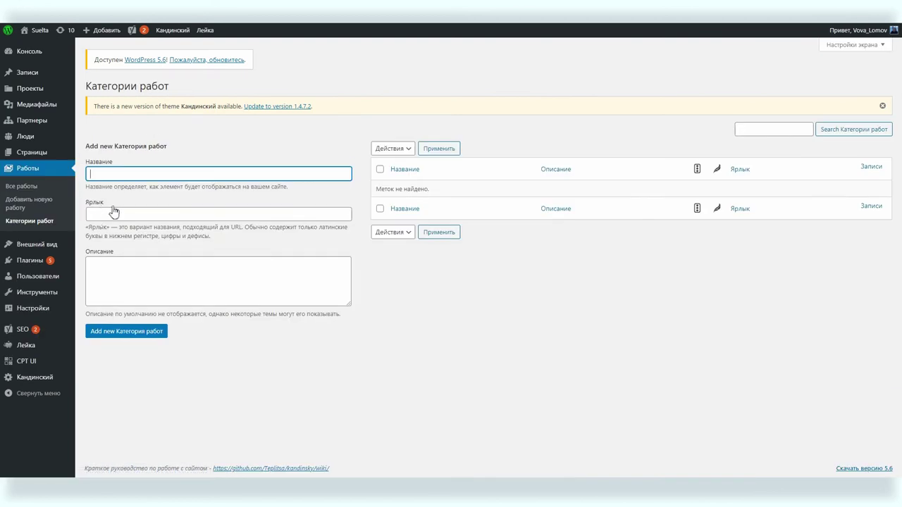
type("Художественные")
left_click(134, 334)
type("МДЖ")
left_click(121, 332)
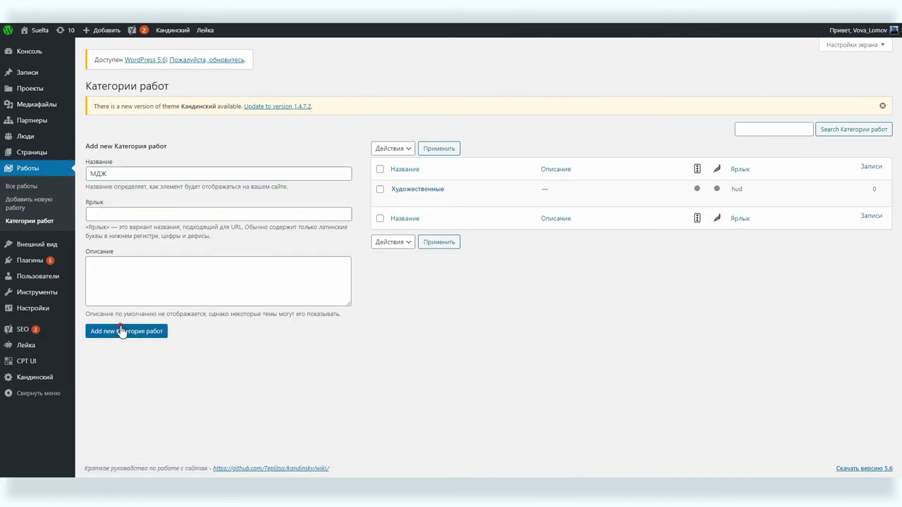
left_click(147, 176)
type("Граффити")
left_click(107, 337)
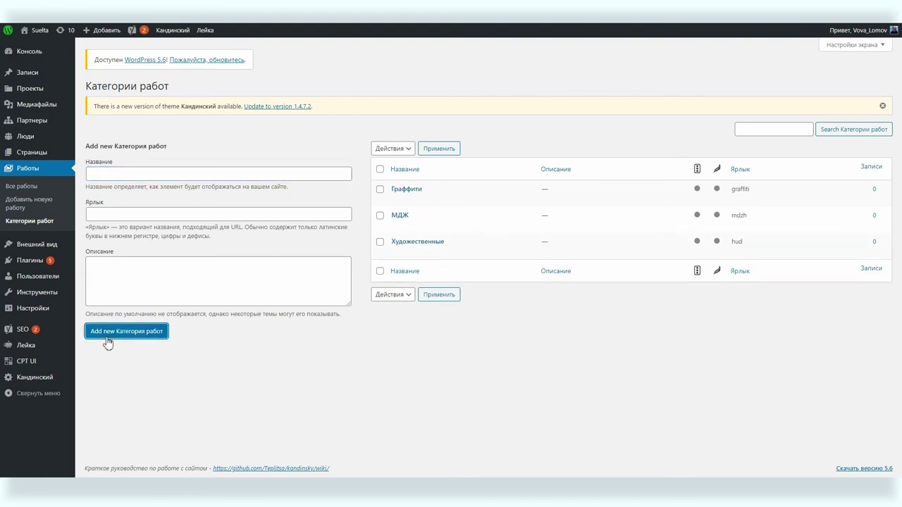
Step: Create a new work titled "Работа №2" with the text "Самый неизвестный художник"
left_click(19, 205)
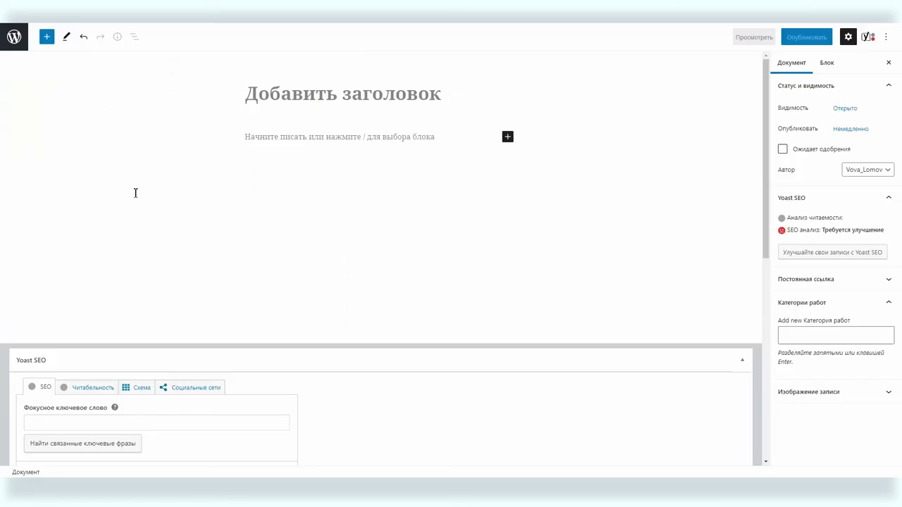
type("Работа №2")
left_click(262, 138)
type("Самый неизвестный художник")
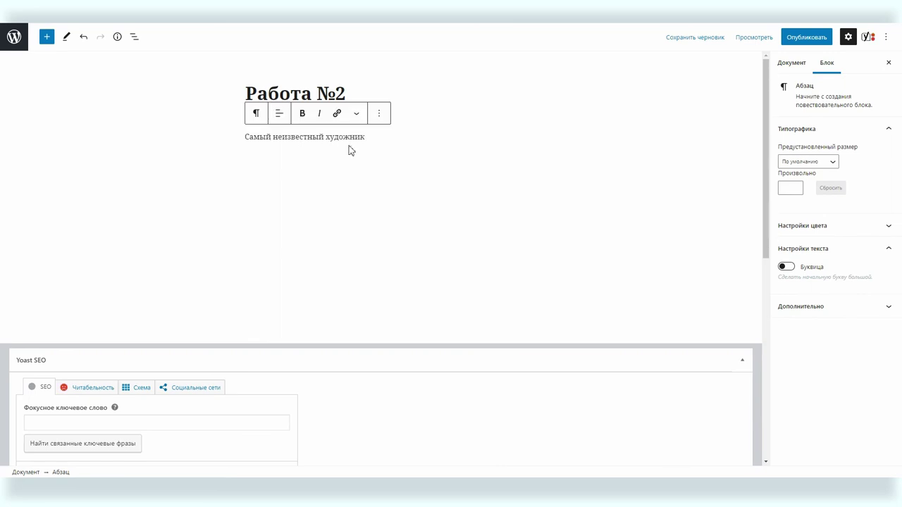
Step: Assign the new work to the Художественные category and publish it
left_click(793, 63)
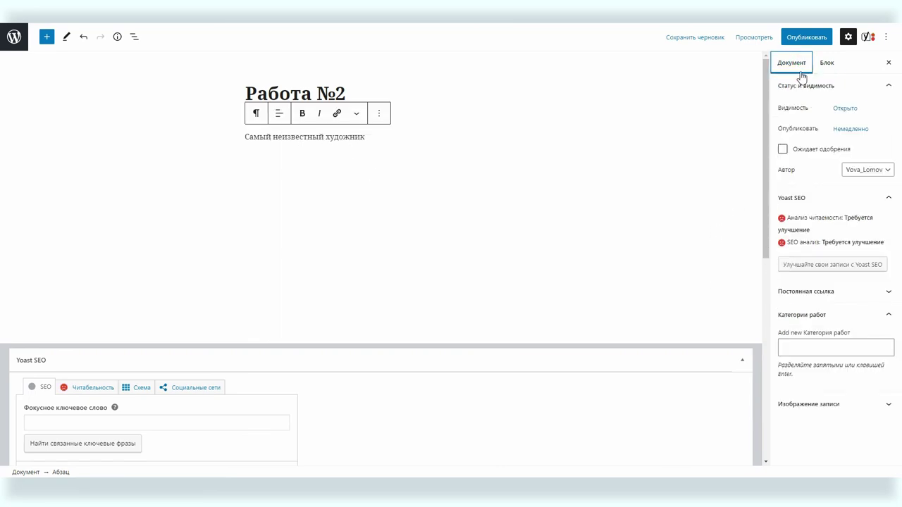
left_click(822, 348)
type("ку")
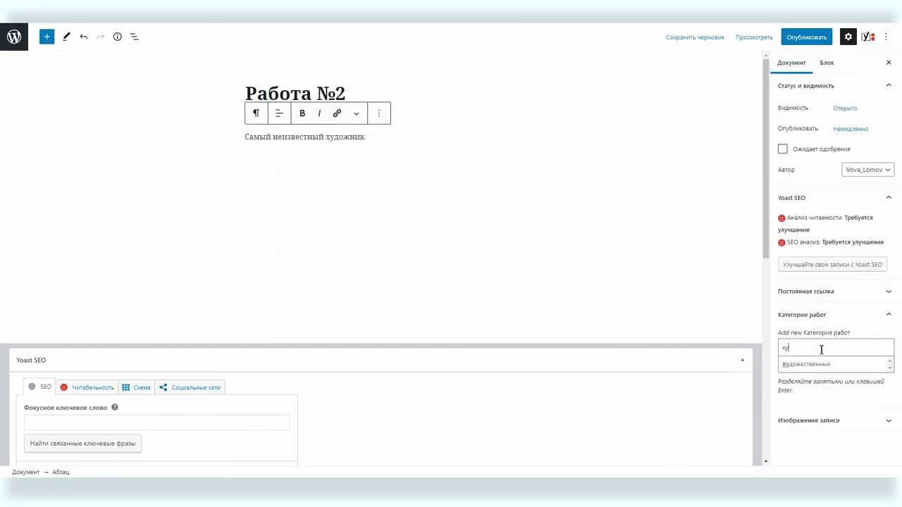
key("Down")
key("Return")
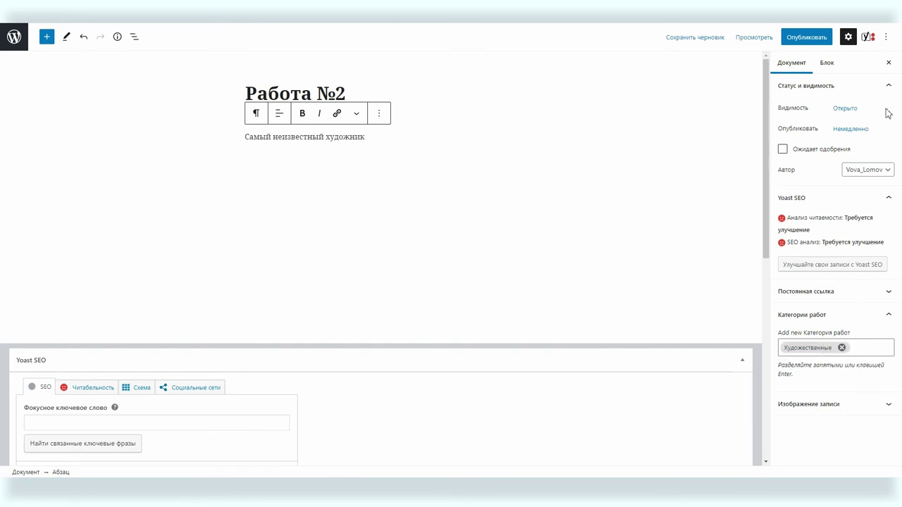
left_click(796, 37)
left_click(795, 38)
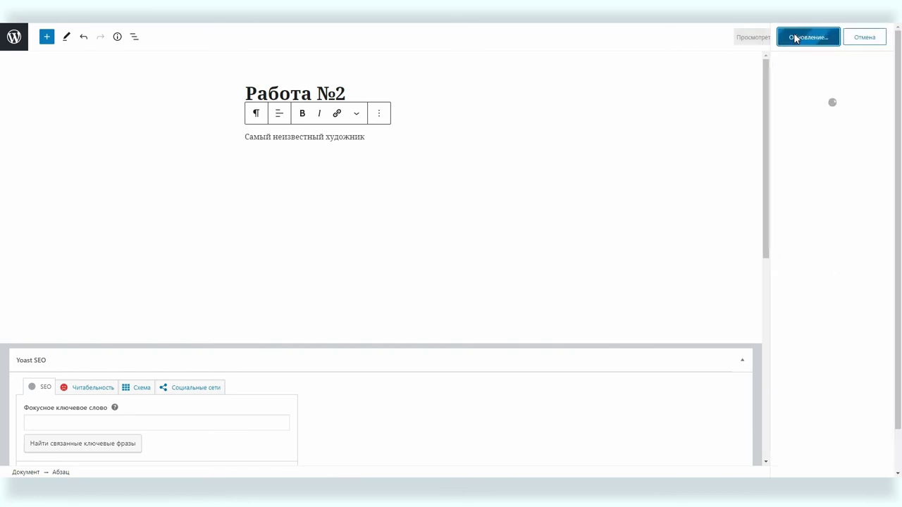
Step: Open the draft "Работа" from the works list, assign it to the Художественные category and publish it
left_click(8, 36)
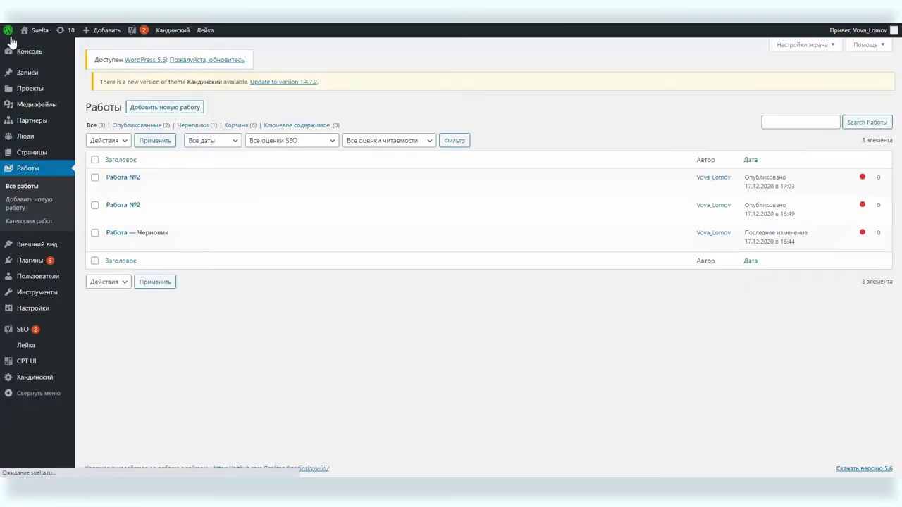
left_click(125, 227)
left_click(812, 363)
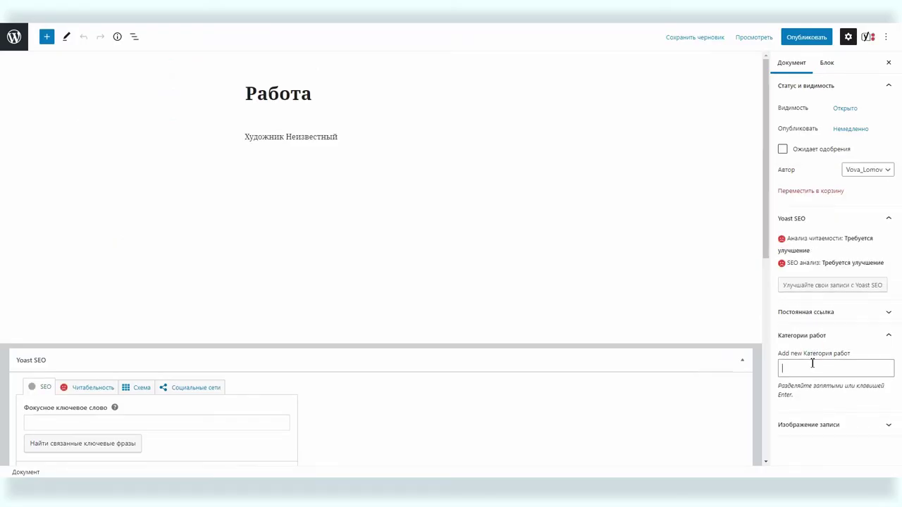
type("ху")
left_click(804, 382)
left_click(806, 37)
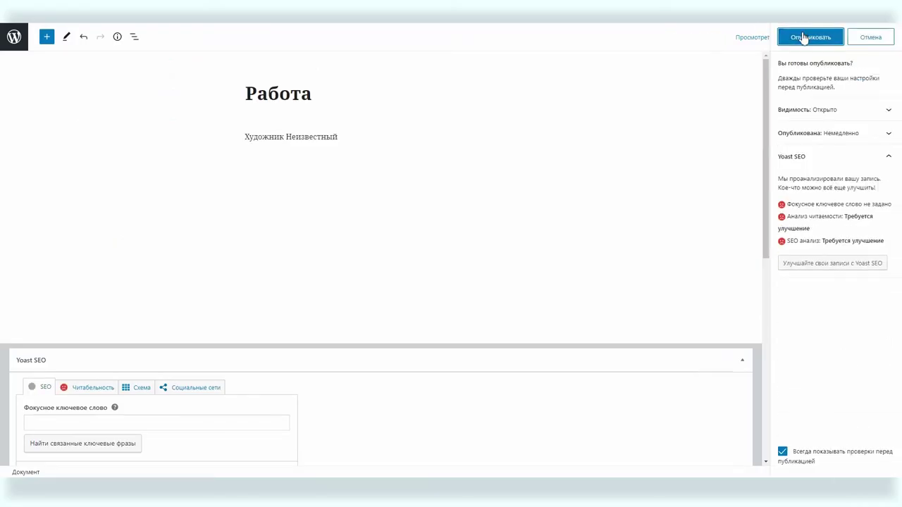
left_click(805, 36)
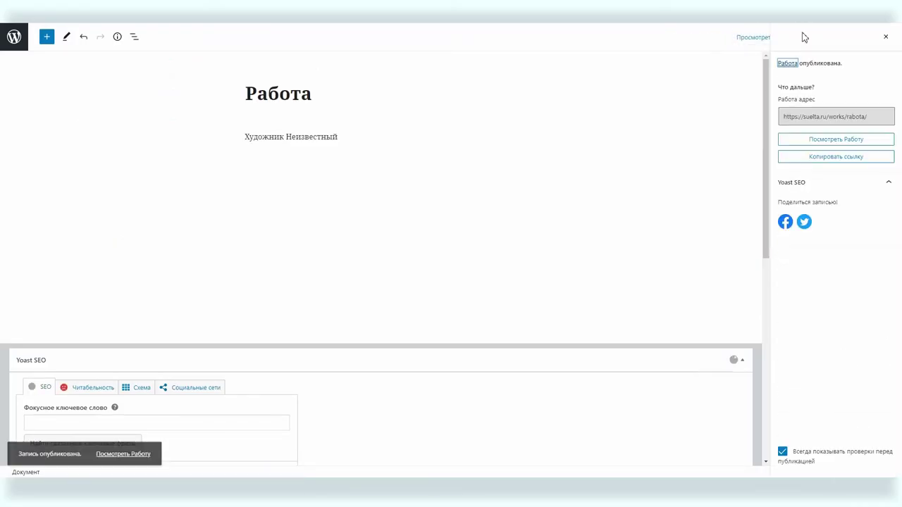
Step: Create another work titled "Работа №3" with the text "Известный художник"
left_click(20, 45)
left_click(33, 201)
type("Работа №3")
key("Return")
type("Известный художник")
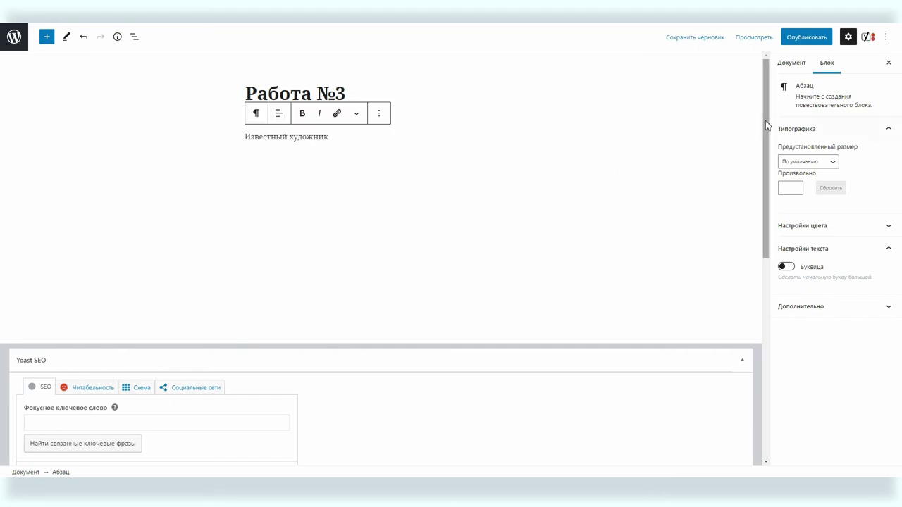
Step: Assign "Работа №3" to the МДЖ category, publish it and return to the works list
left_click(792, 62)
left_click(813, 348)
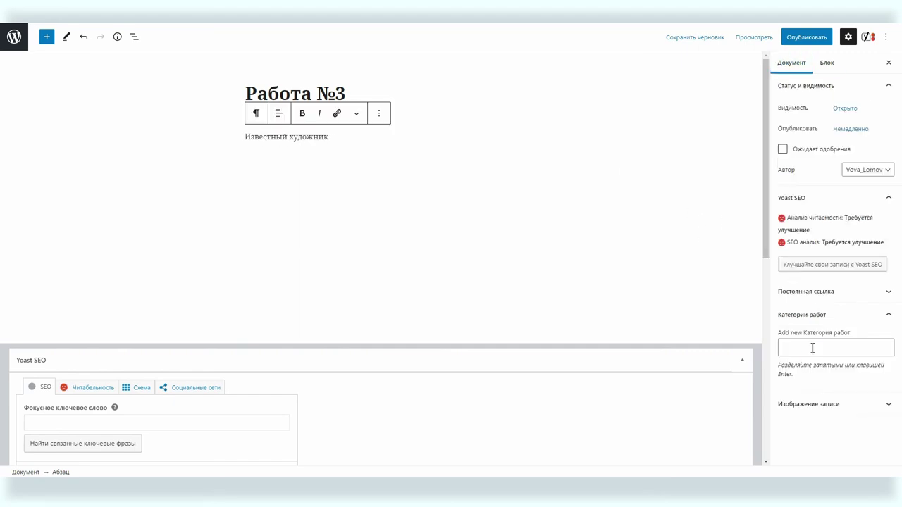
type("ж")
key("Return")
left_click(802, 40)
left_click(801, 39)
left_click(14, 36)
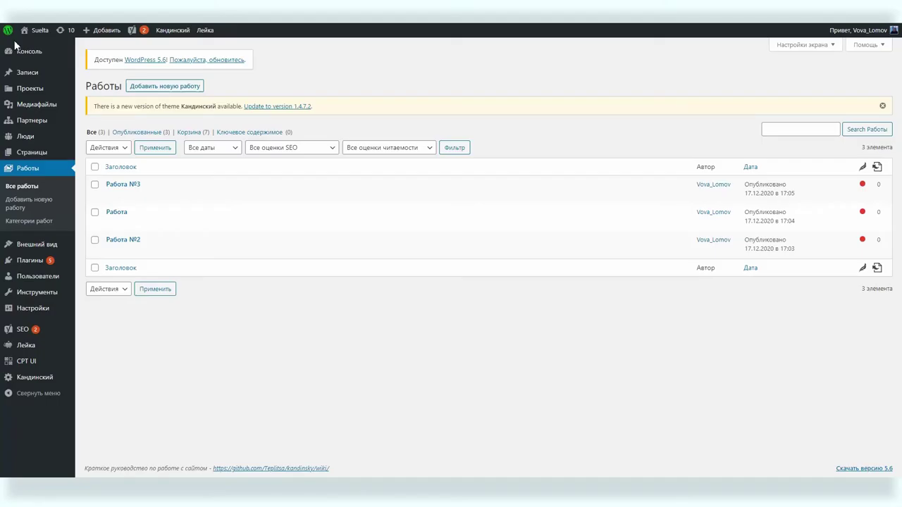
Step: Add the Художественные work category as an item to the site's Главное меню
mouse_move(15, 247)
left_click(94, 285)
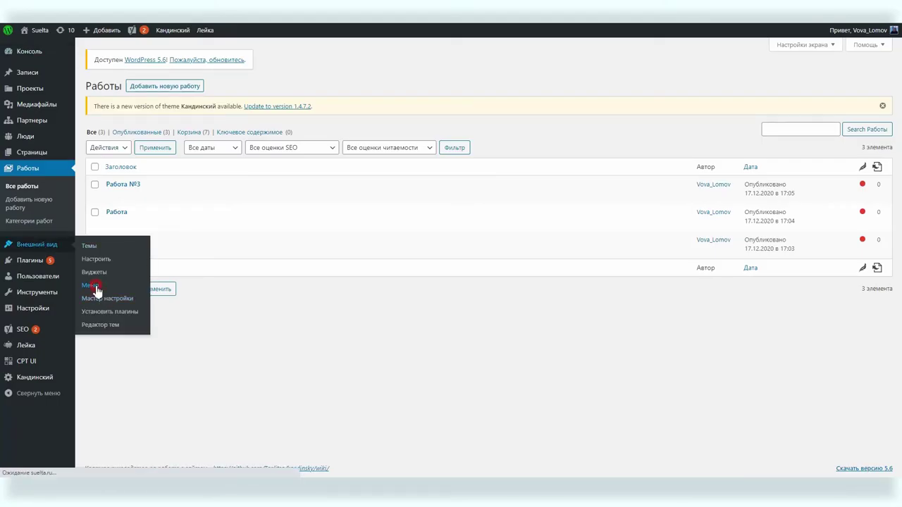
scroll(188, 293, "down", 3)
scroll(216, 306, "down", 3)
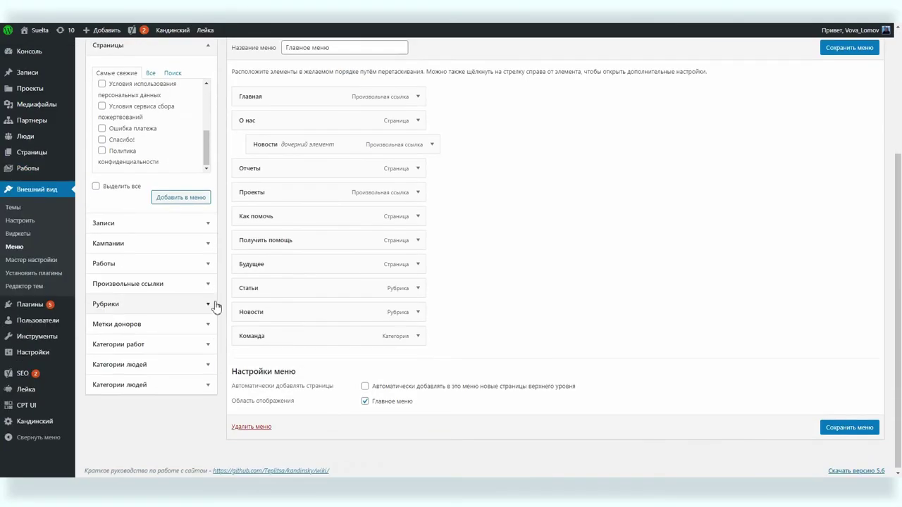
left_click(124, 343)
left_click(103, 231)
left_click(177, 278)
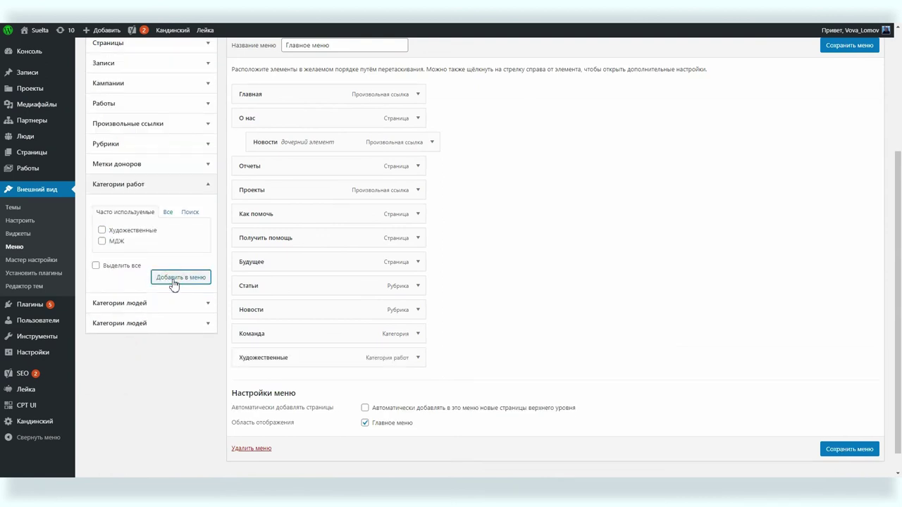
Step: Save the menu and open the Художественные category page on the live site
left_click(840, 50)
left_click(37, 30)
left_click(697, 70)
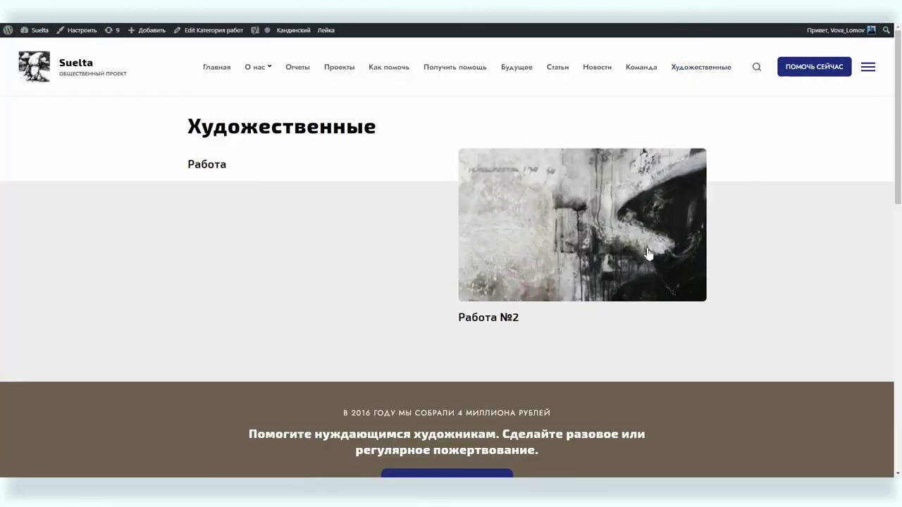